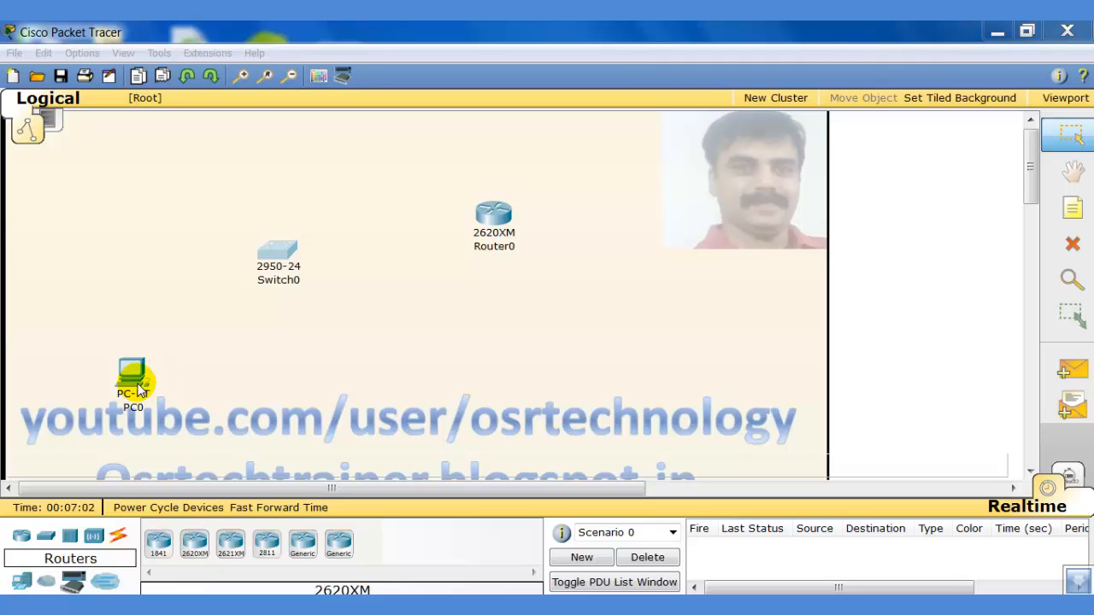
Cable PC0's FastEthernet port to a Switch0 port with a copper straight-through cable.
left_click(120, 539)
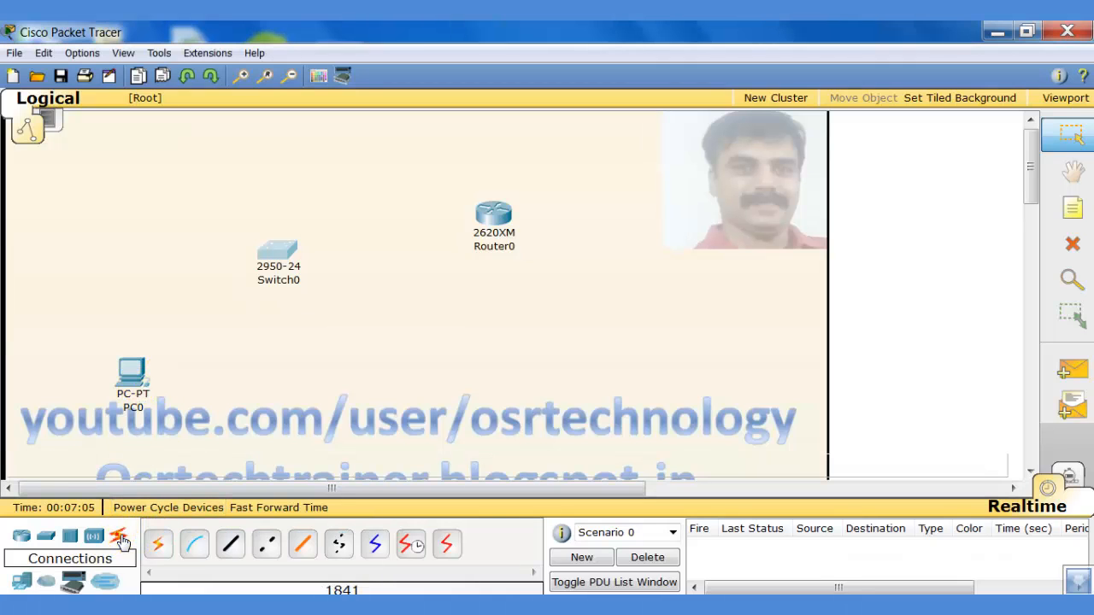
left_click(233, 547)
left_click(124, 373)
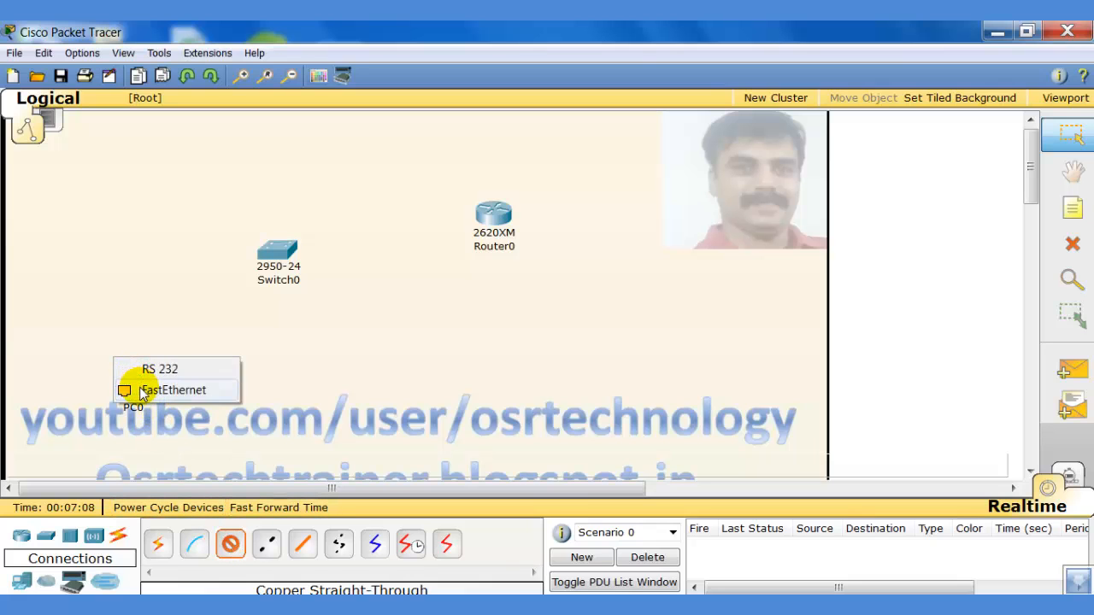
left_click(143, 391)
left_click(278, 252)
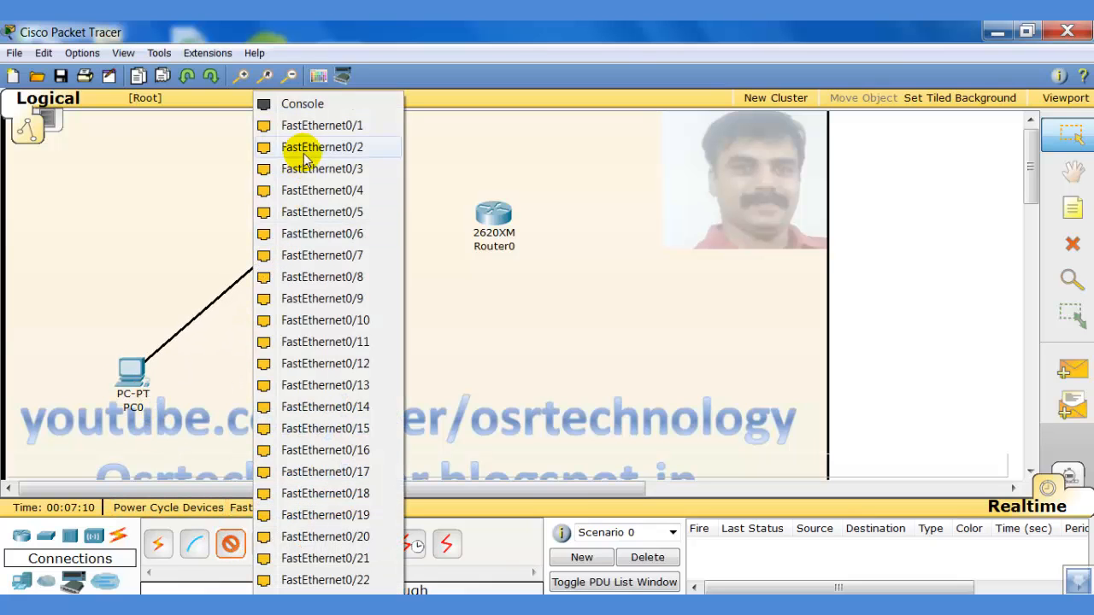
left_click(307, 128)
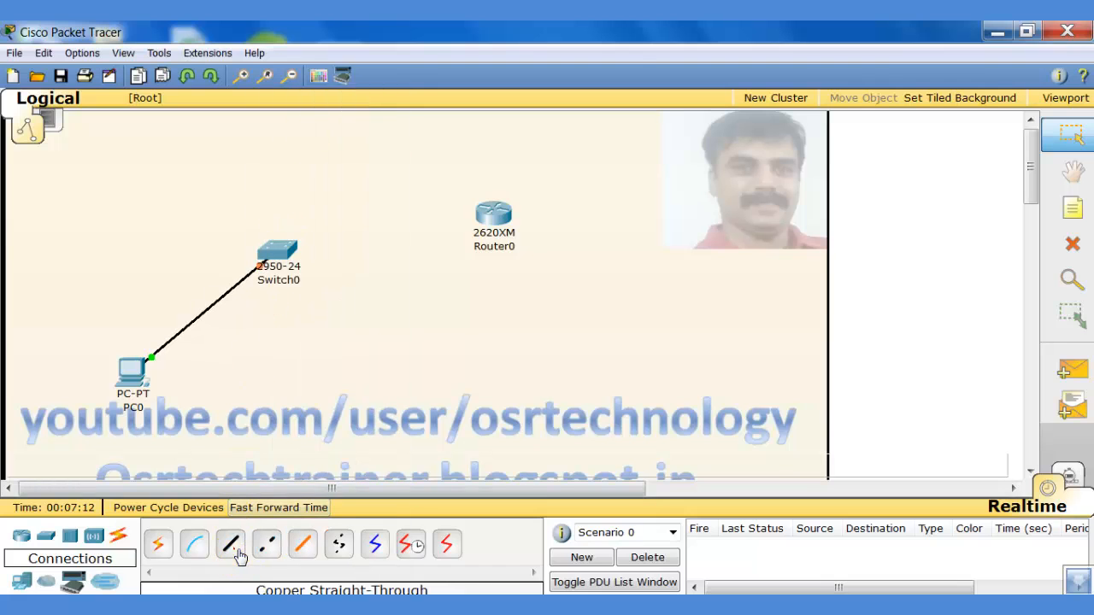
Cable Switch0 to Router0's FastEthernet0/0 with another copper straight-through cable.
left_click(237, 552)
left_click(276, 254)
left_click(294, 162)
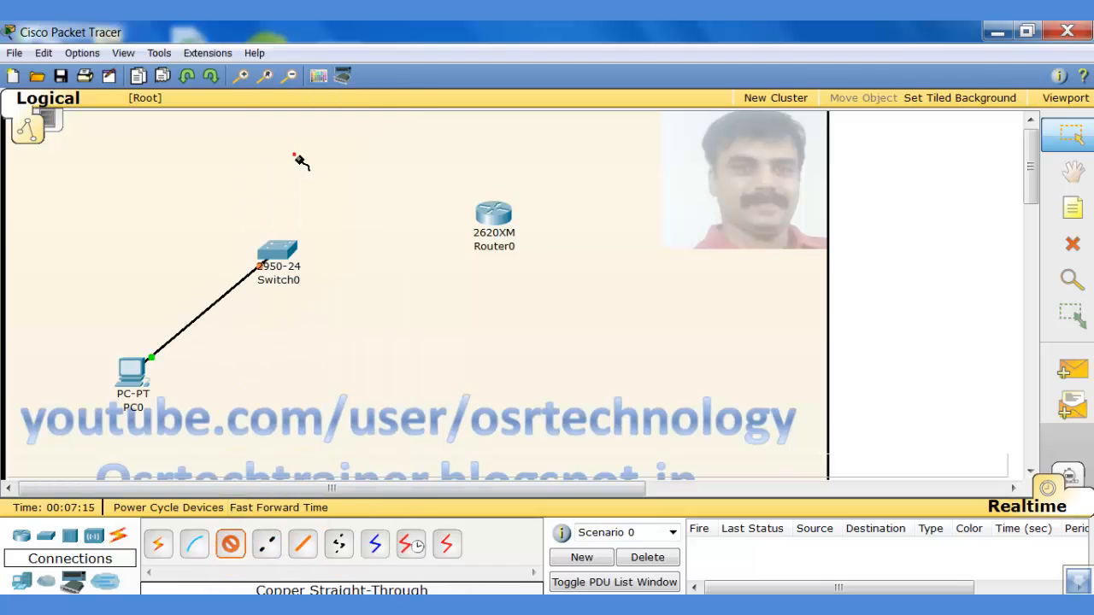
left_click(482, 219)
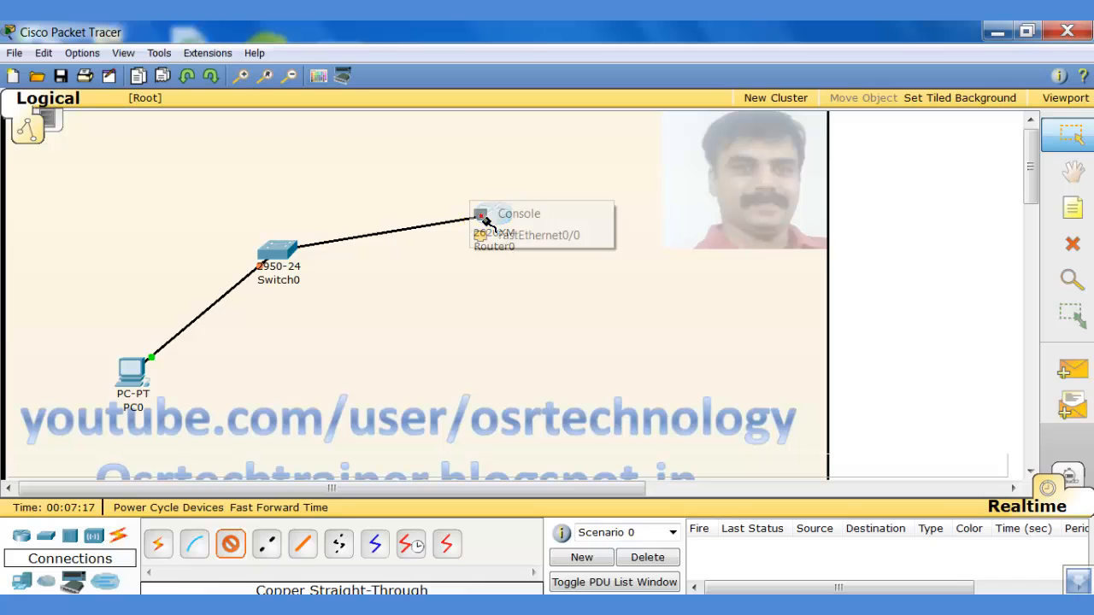
left_click(484, 235)
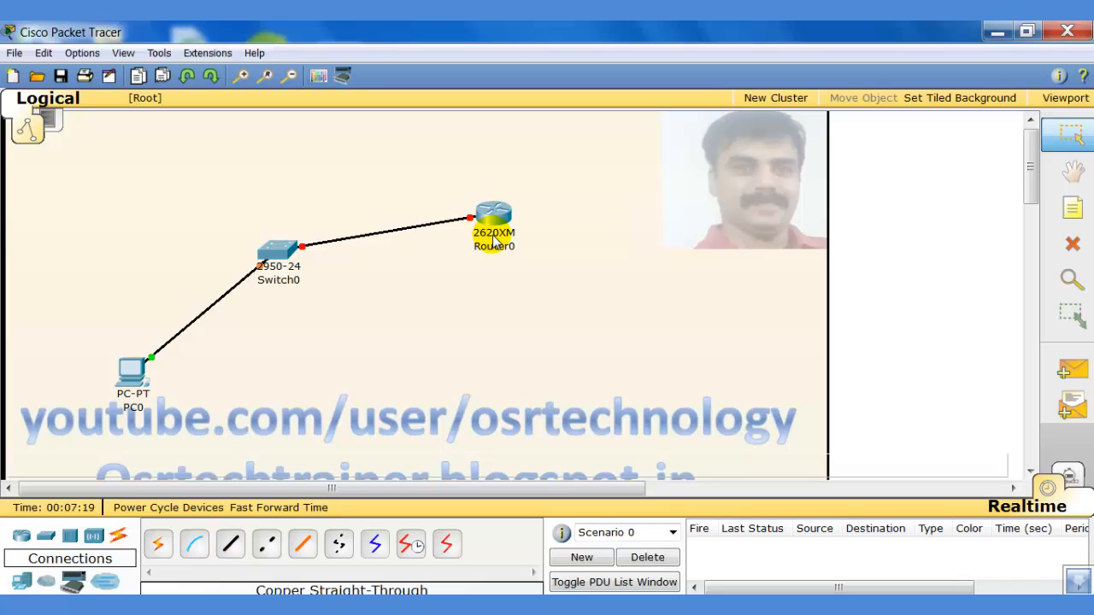
mouse_move(493, 242)
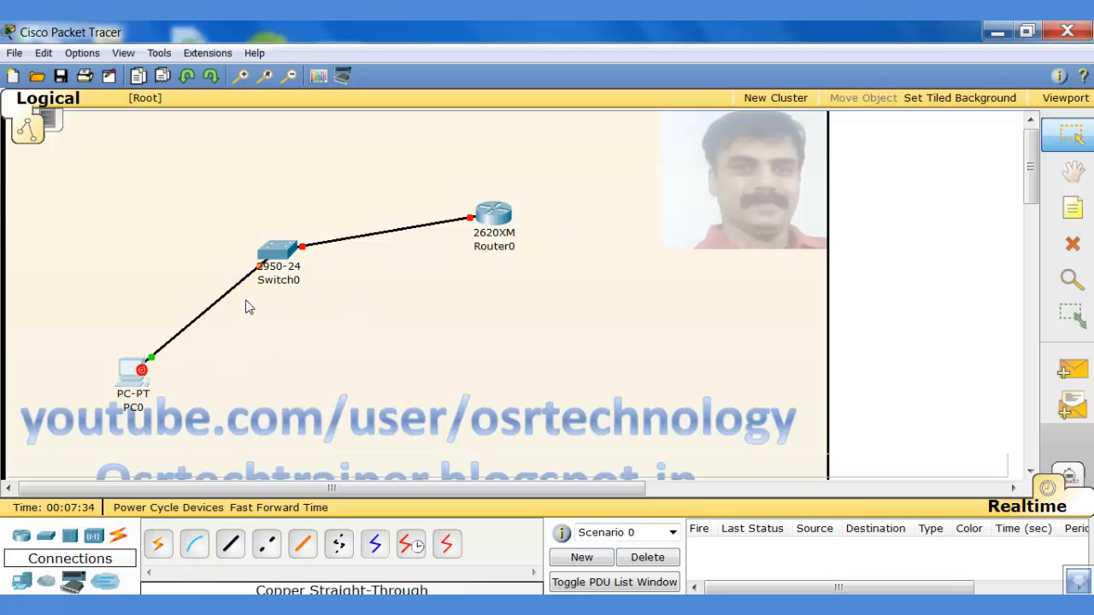
Set PC0's static IP to 10.0.0.1, mask 255.0.0.0, gateway 10.0.0.10, and close its window.
left_click(129, 366)
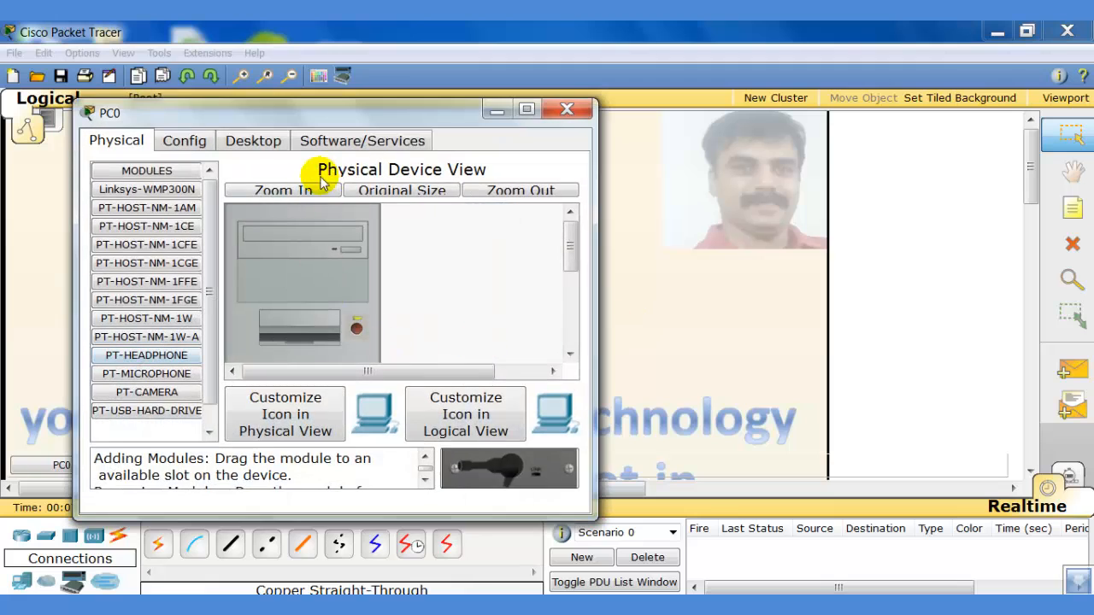
left_click(254, 140)
left_click(176, 227)
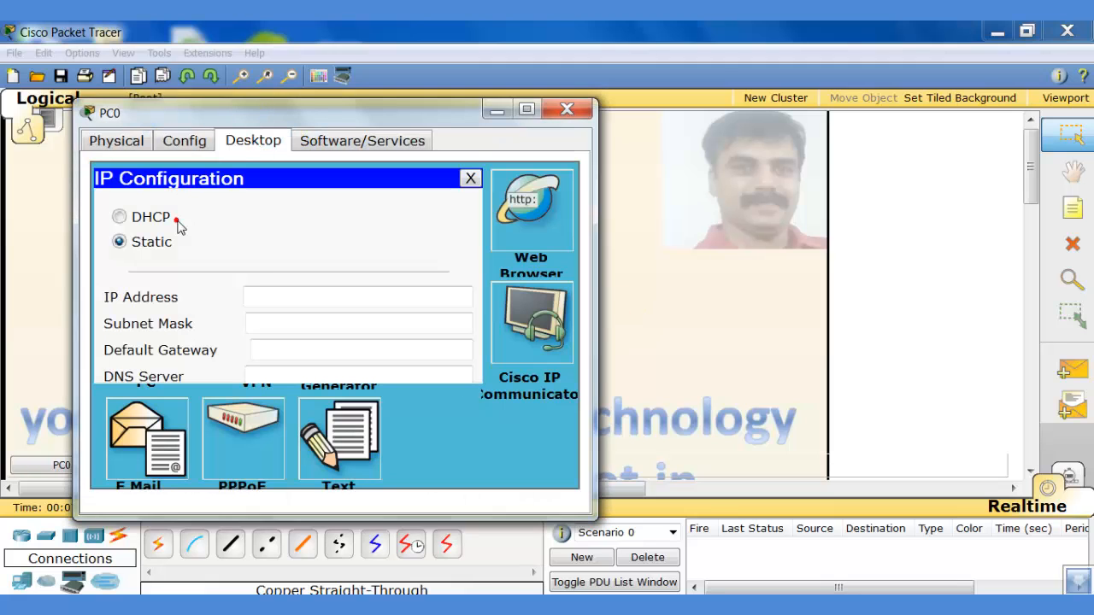
left_click(256, 297)
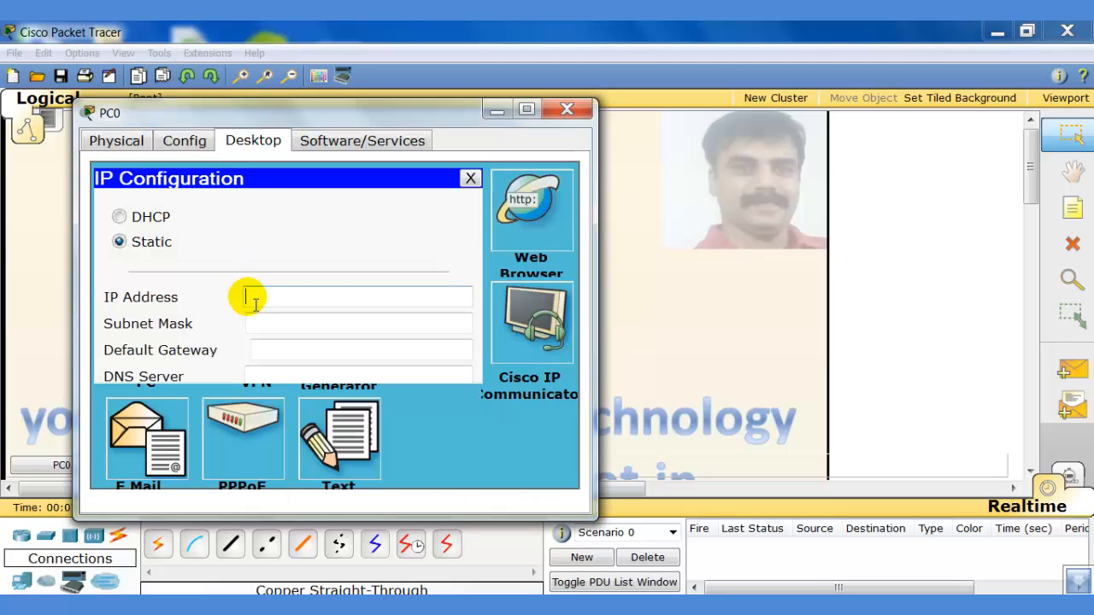
type("10.0.0.1")
left_click(267, 323)
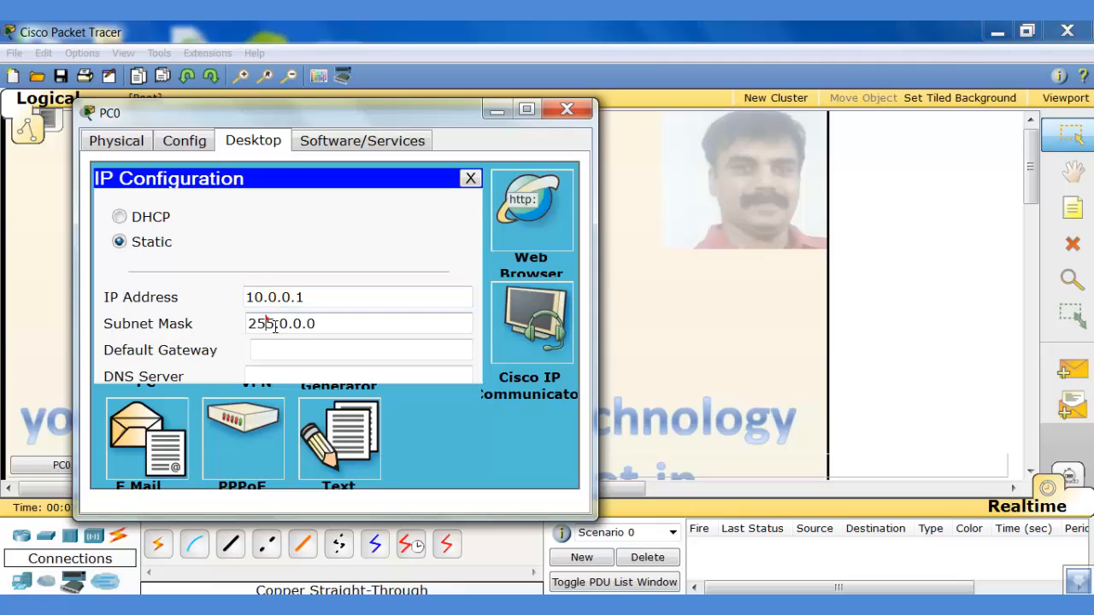
left_click(267, 354)
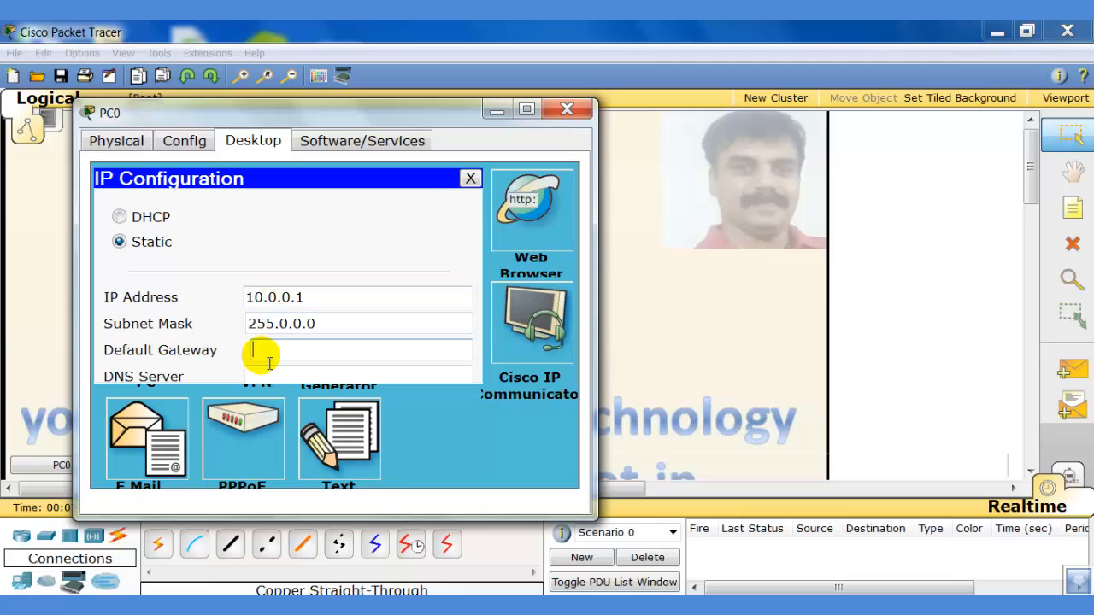
type("10.0.0.10")
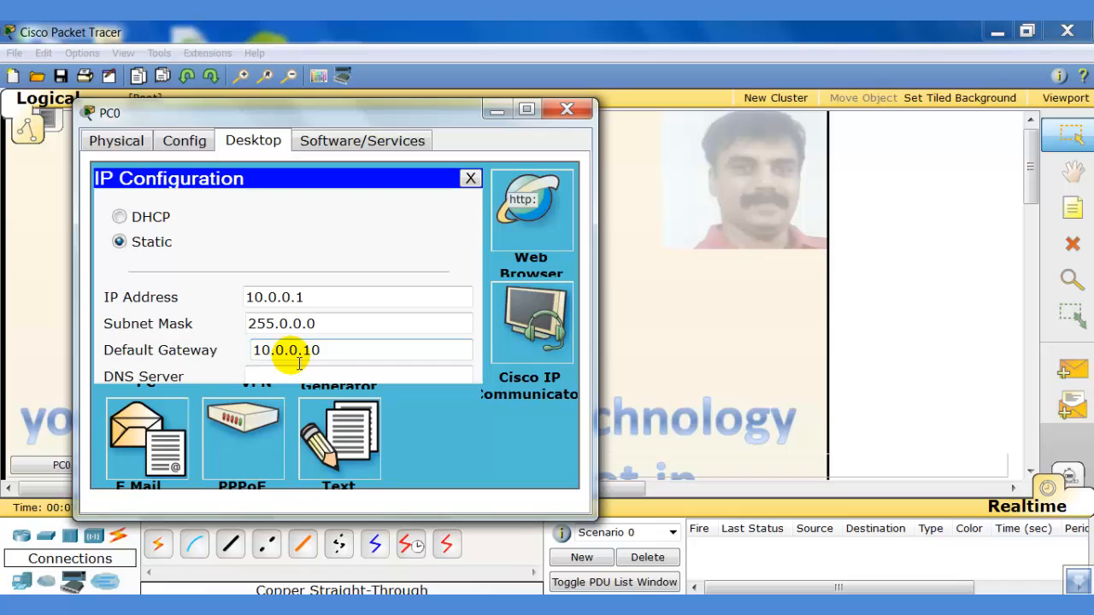
left_click_drag(328, 359, 230, 341)
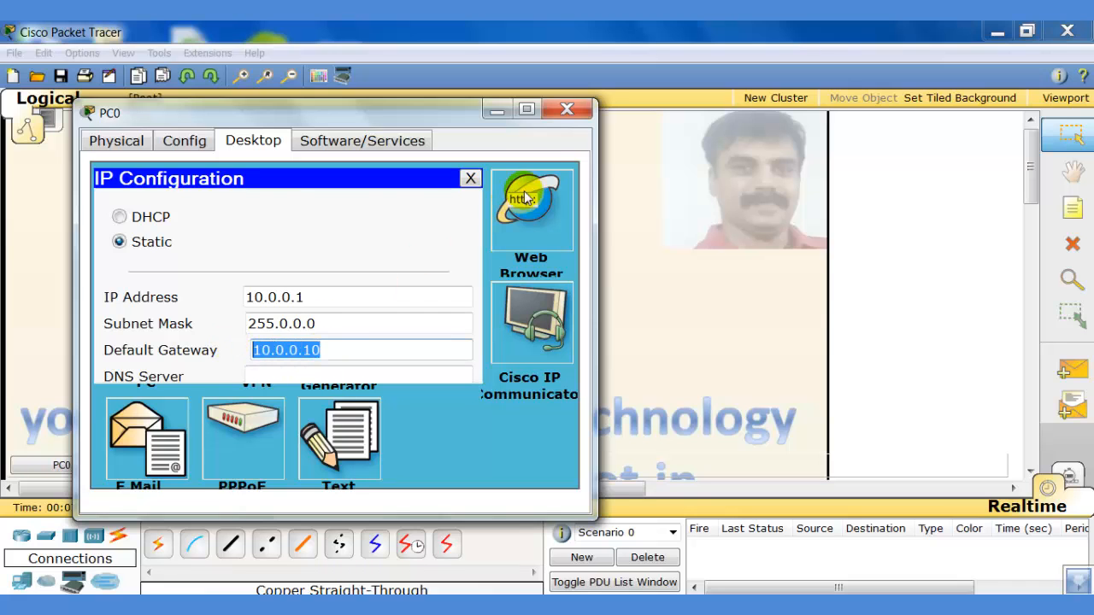
left_click(552, 117)
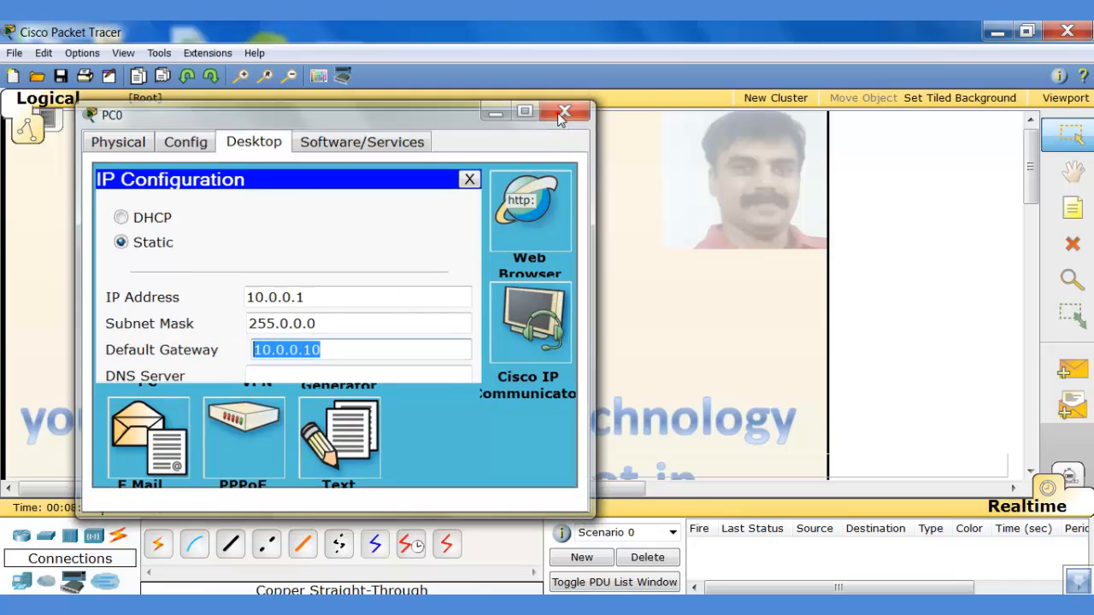
left_click(493, 210)
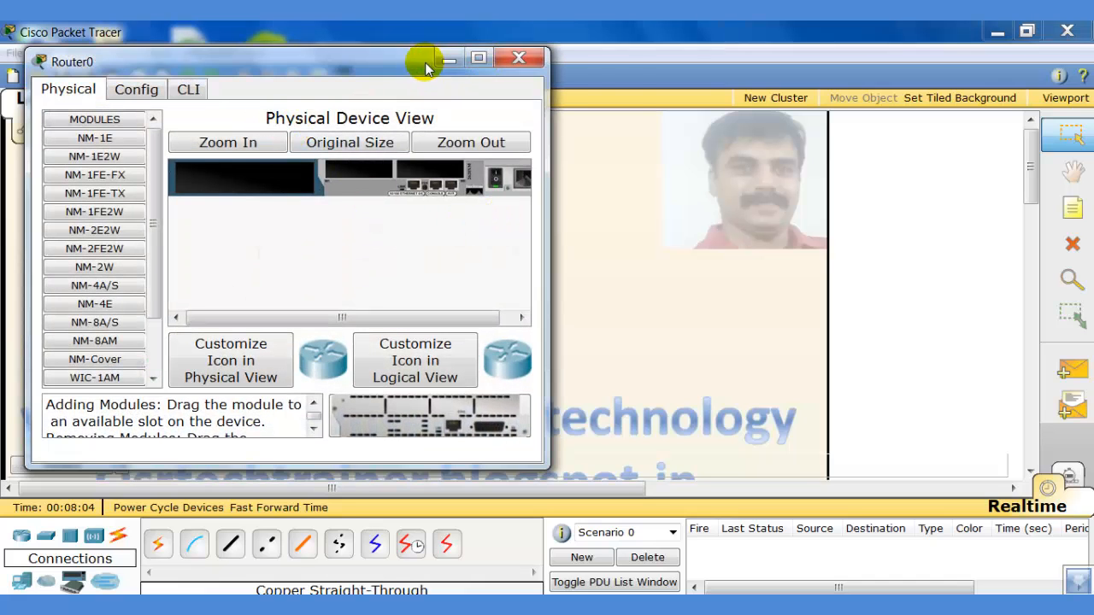
In Router0's CLI, skip the setup dialog and enter privileged then global configuration mode.
left_click_drag(427, 61, 514, 78)
left_click(285, 111)
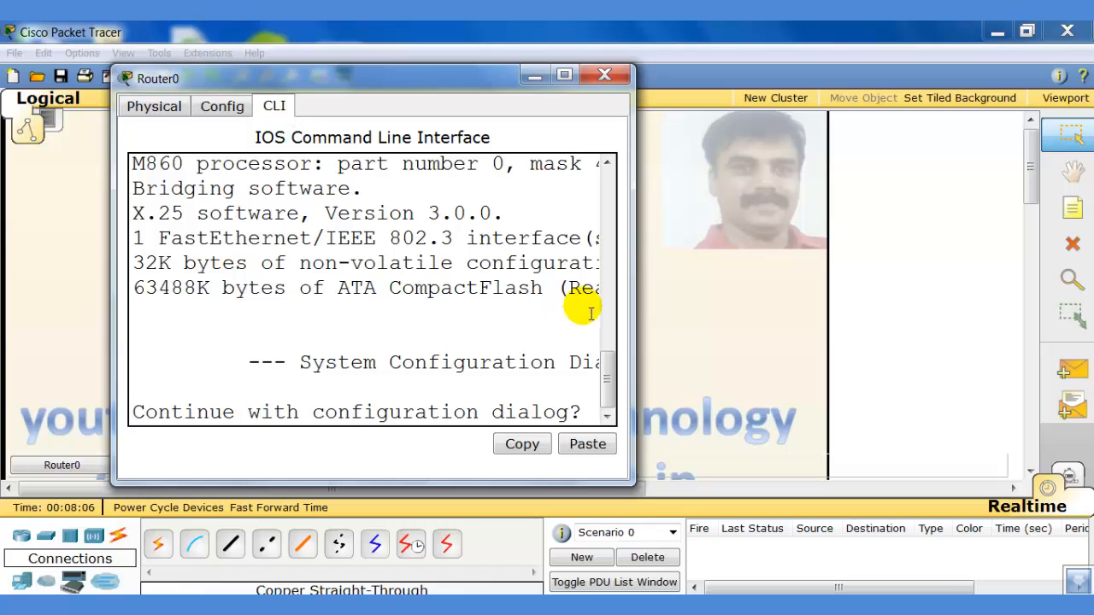
left_click_drag(633, 252, 1045, 306)
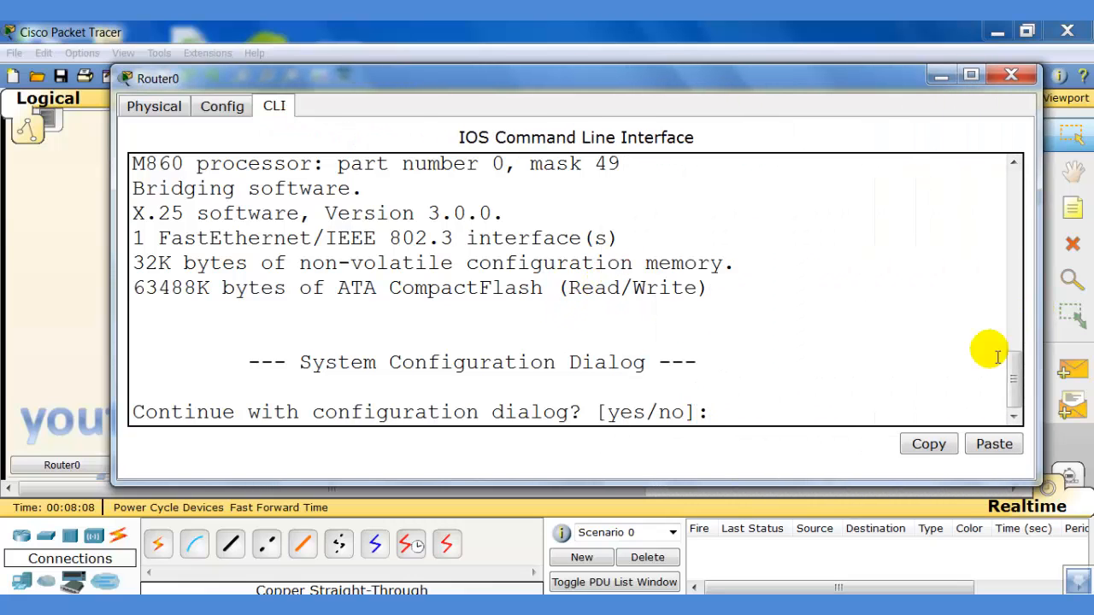
type("n")
key("Return")
key("Return")
key("Return")
key("Return")
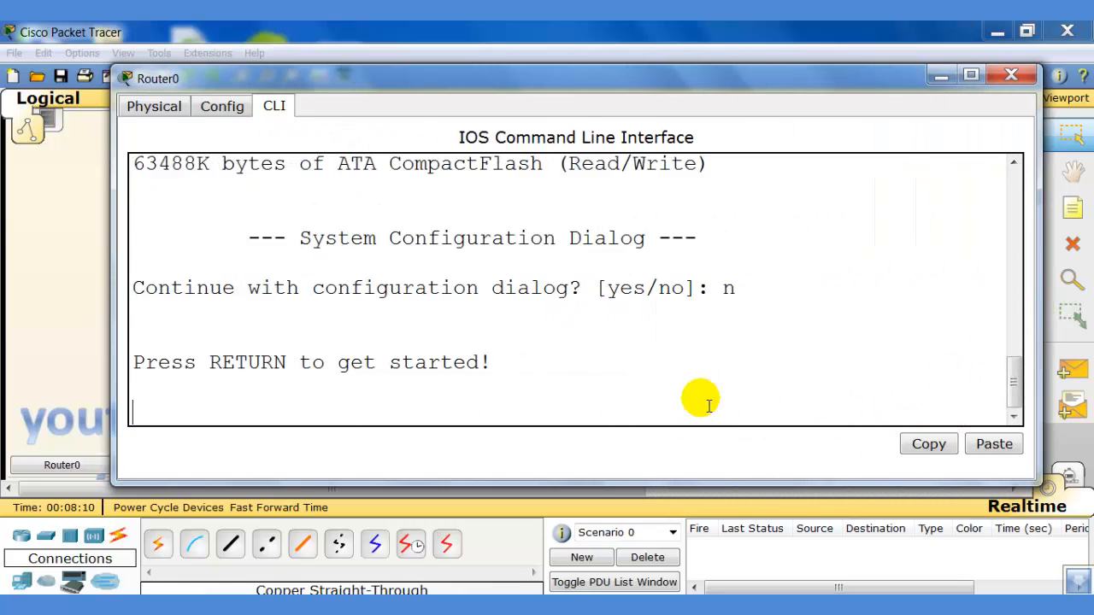
type("en")
key("Return")
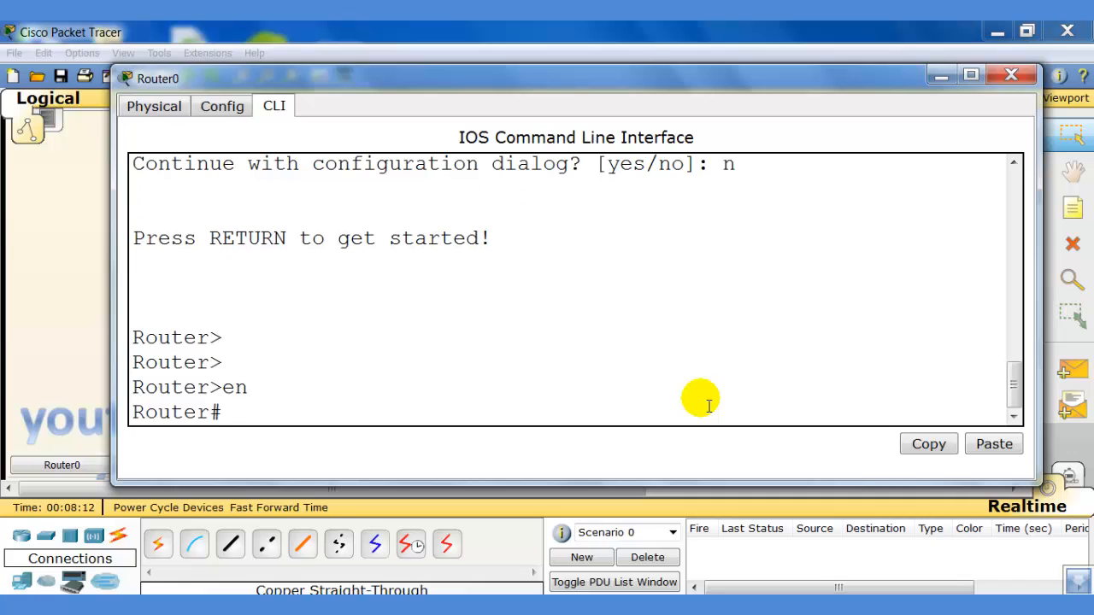
type("conf t")
key("Return")
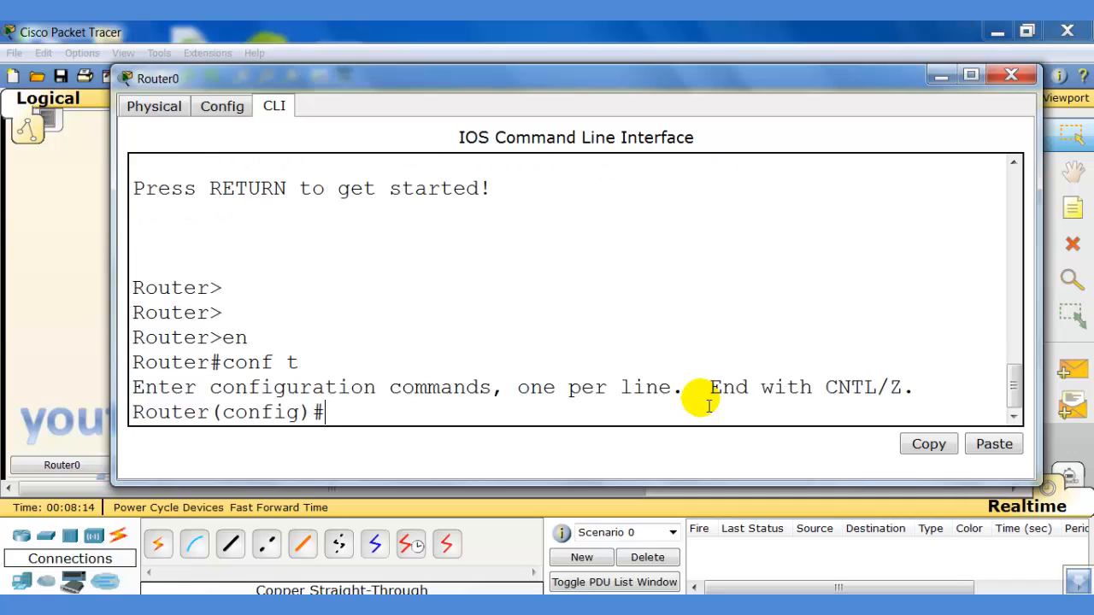
Give FastEthernet0/0 IP 10.0.0.10 255.0.0.0, enable it with no shut, and exit.
type("int fa0")
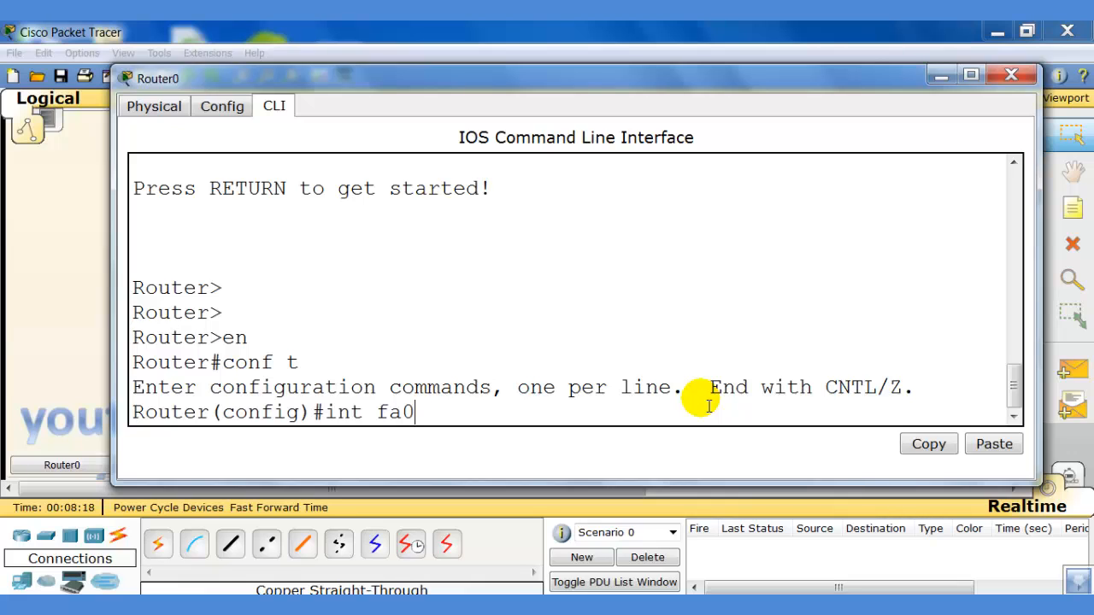
type("/0")
key("Return")
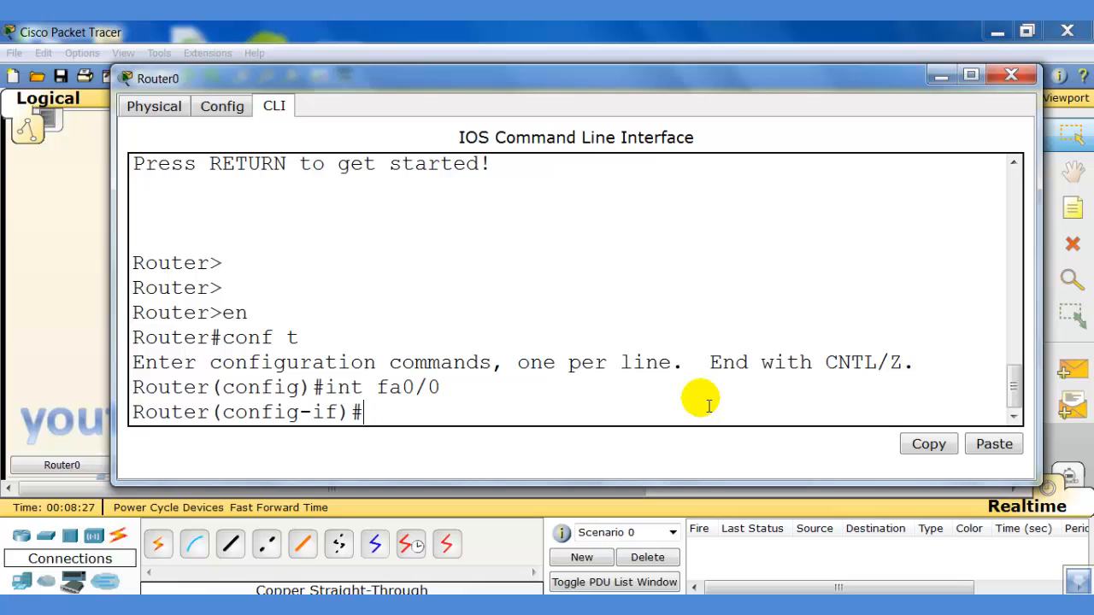
type("ip add 10.")
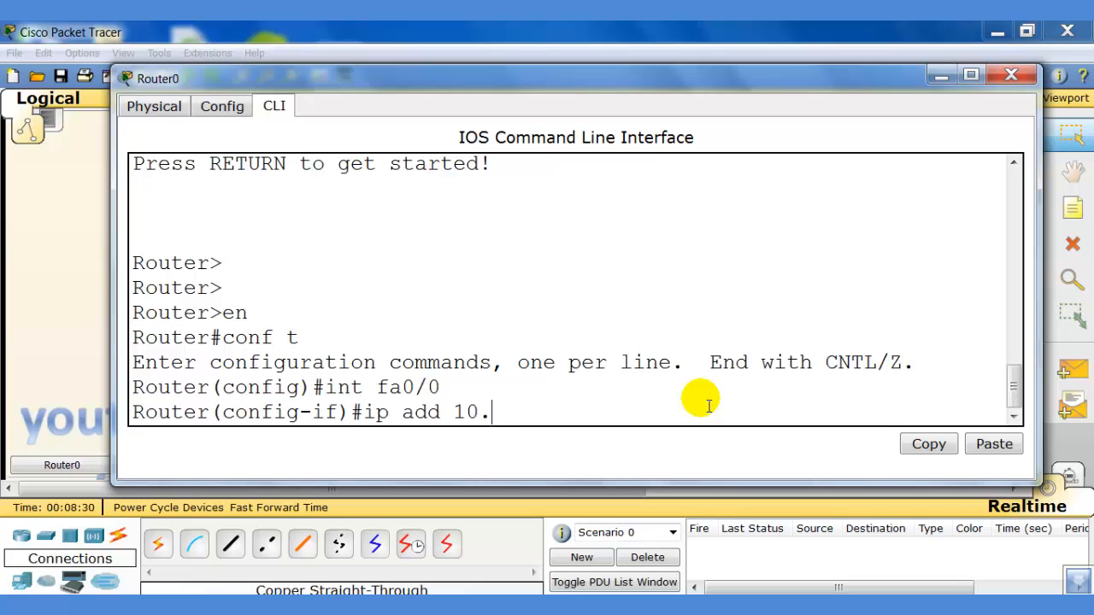
type("0.0.10 255")
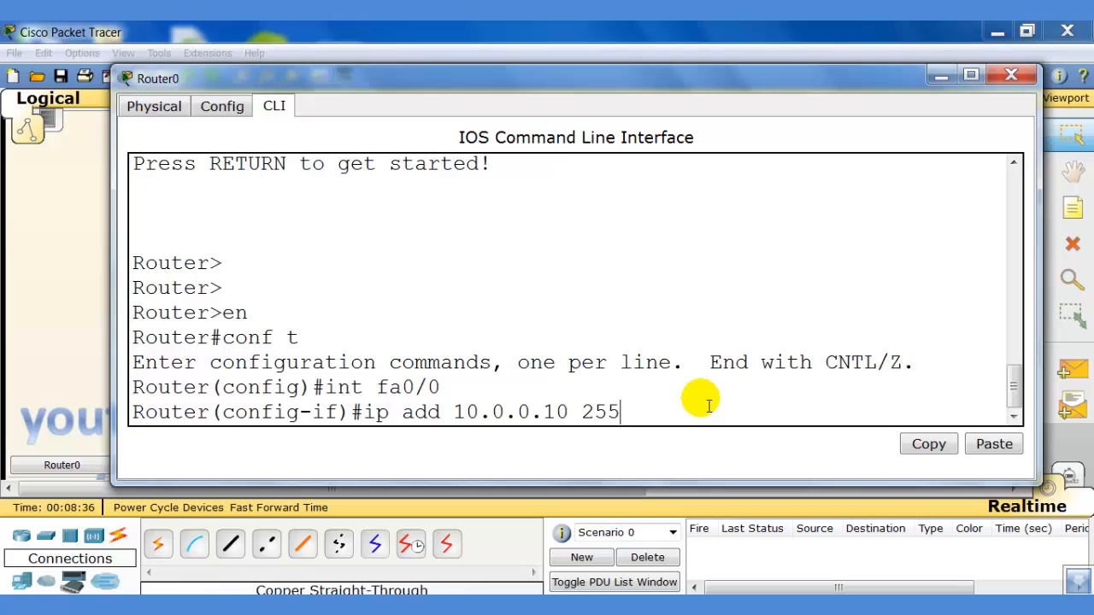
type(".0.0.0")
key("Return")
type("nfig-if)#no")
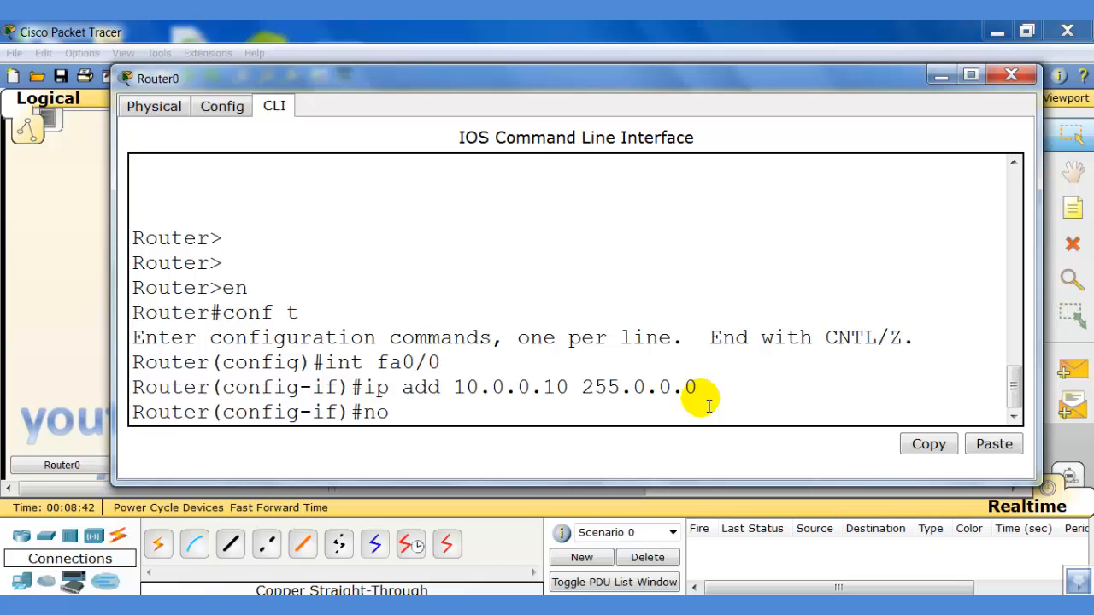
type(" shut")
key("Return")
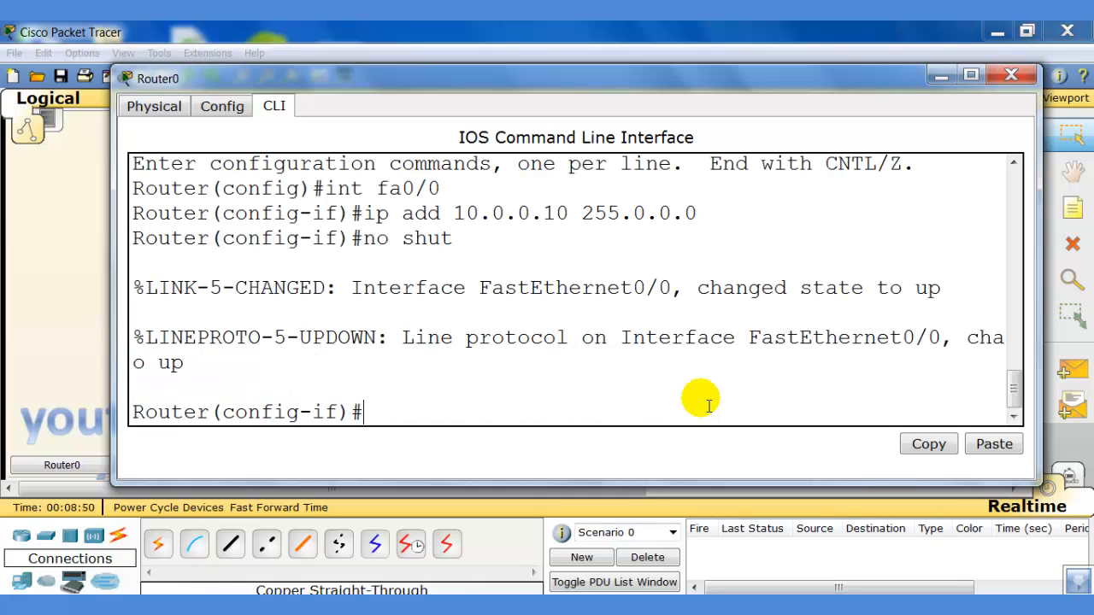
type("exit")
key("Return")
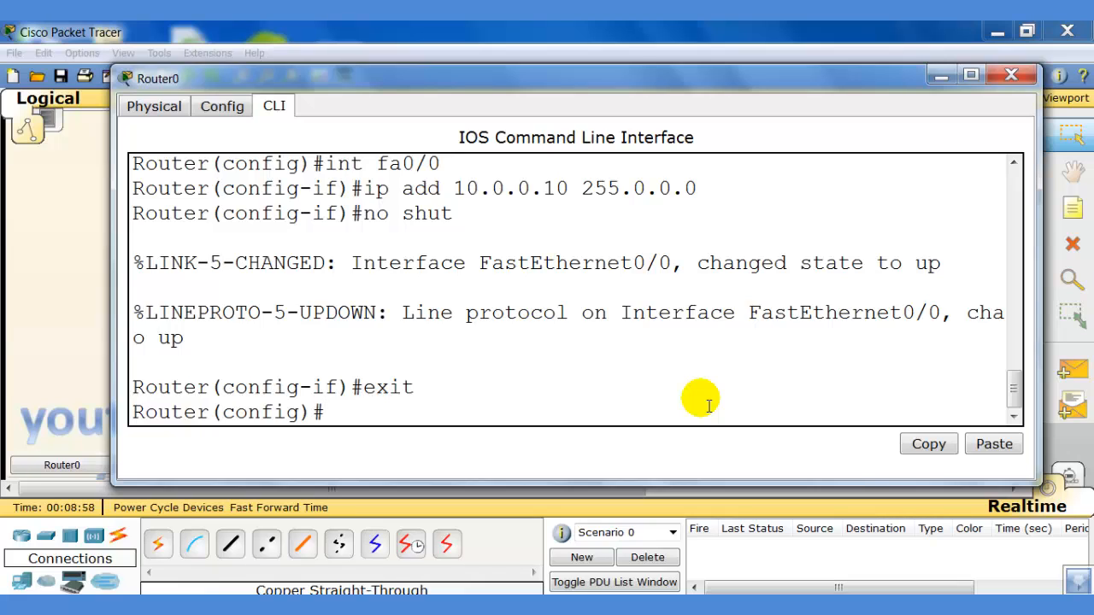
On VTY lines 0 4, set the line password and enable login.
type("line vty 0 ")
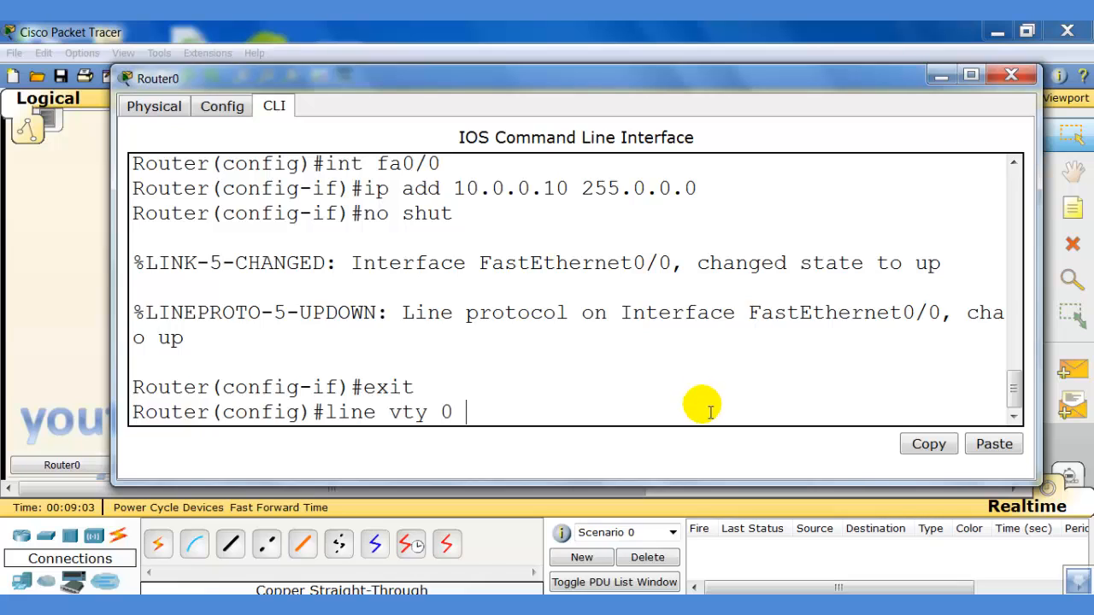
type("4")
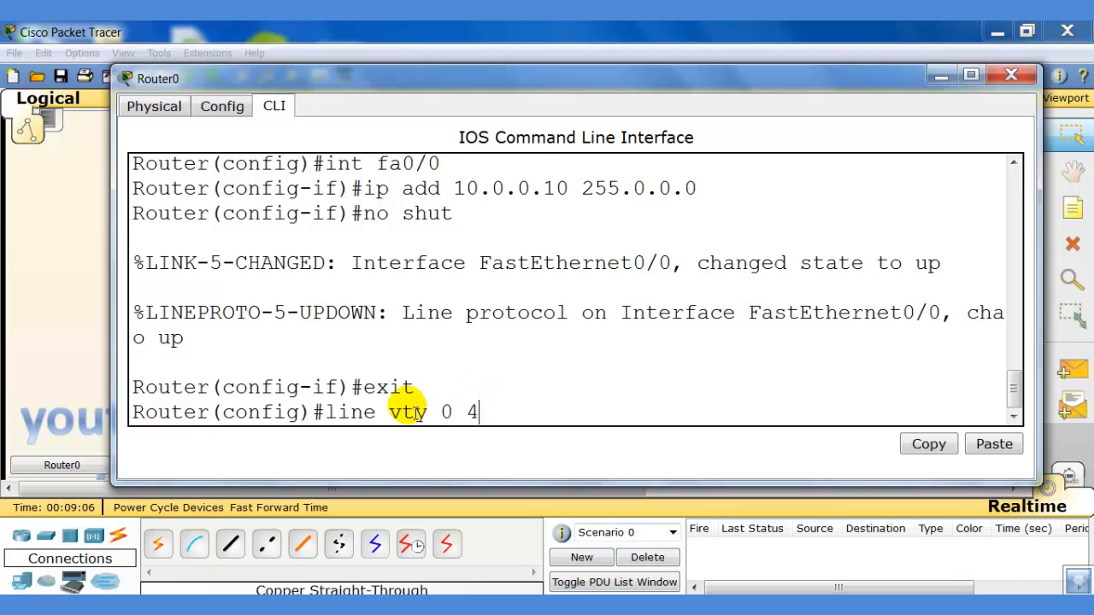
left_click_drag(427, 415, 318, 417)
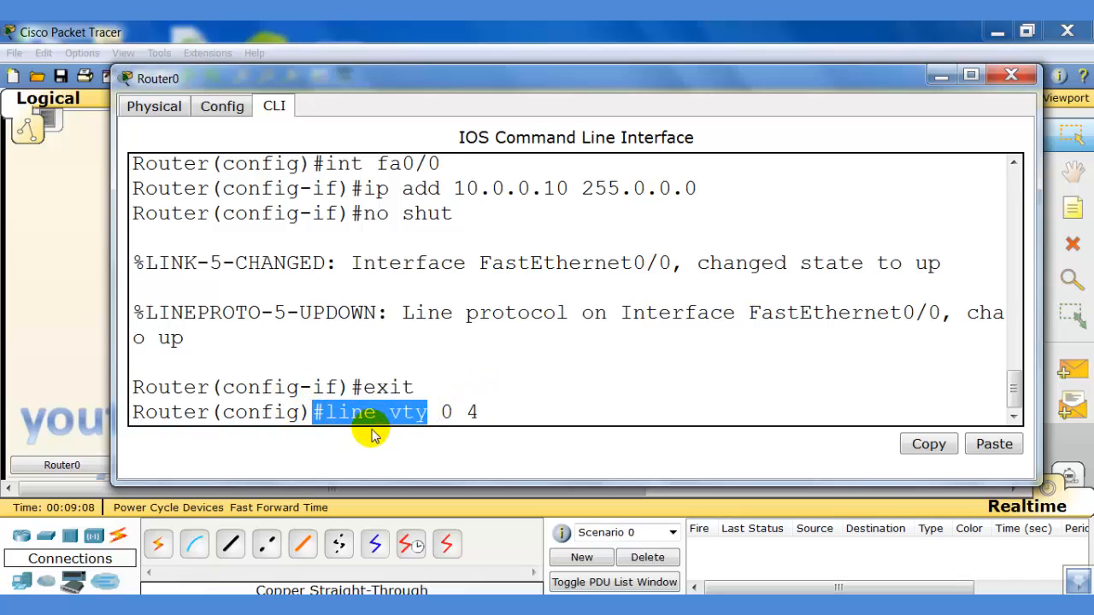
left_click_drag(431, 414, 511, 419)
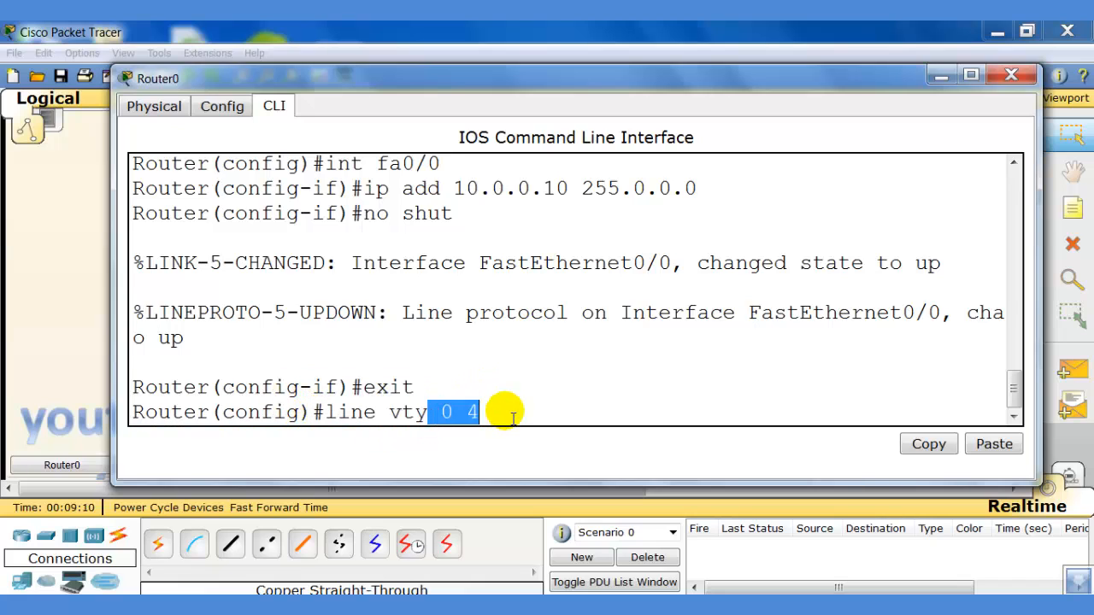
left_click(512, 417)
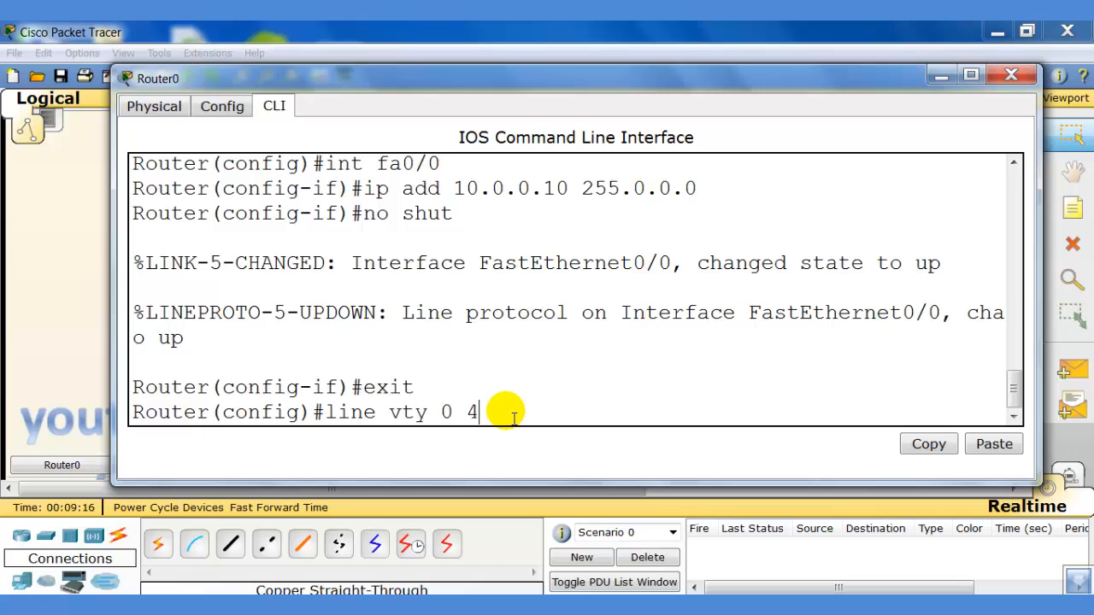
key("Return")
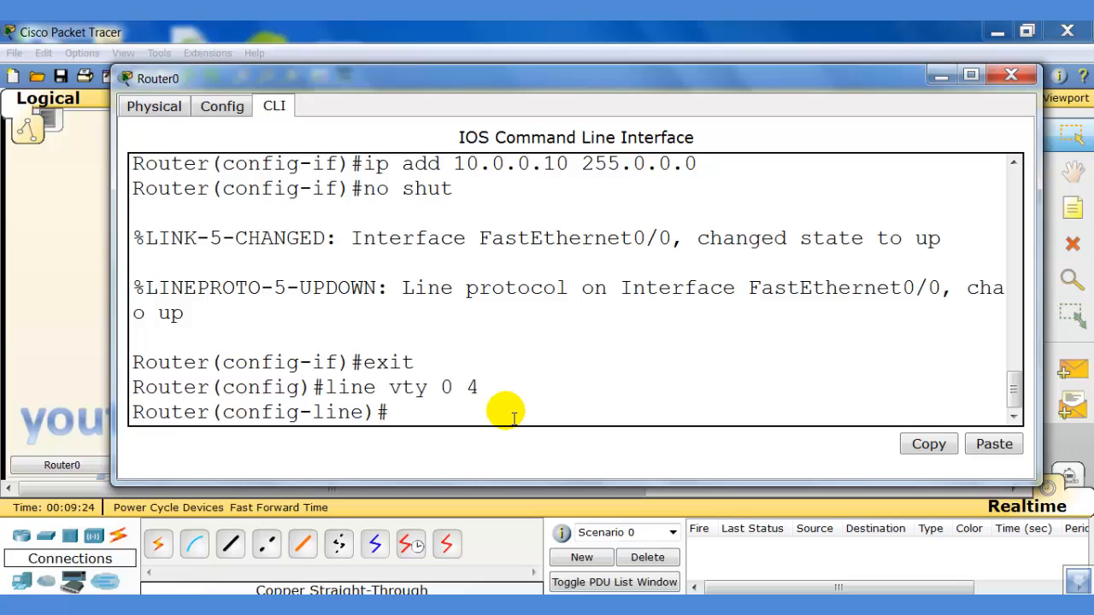
type("password")
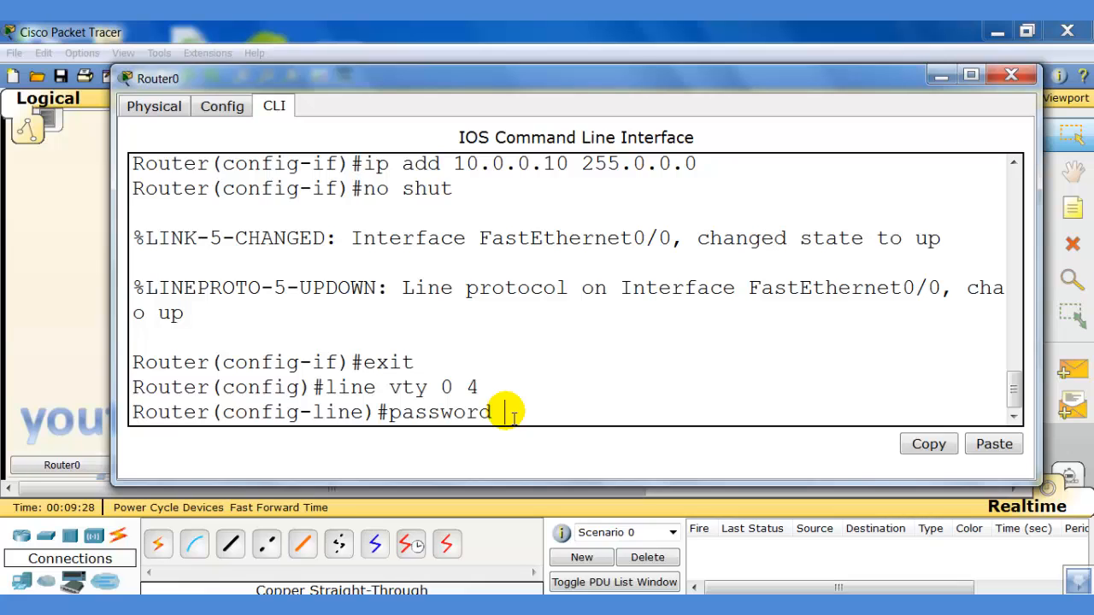
type(" csrtech")
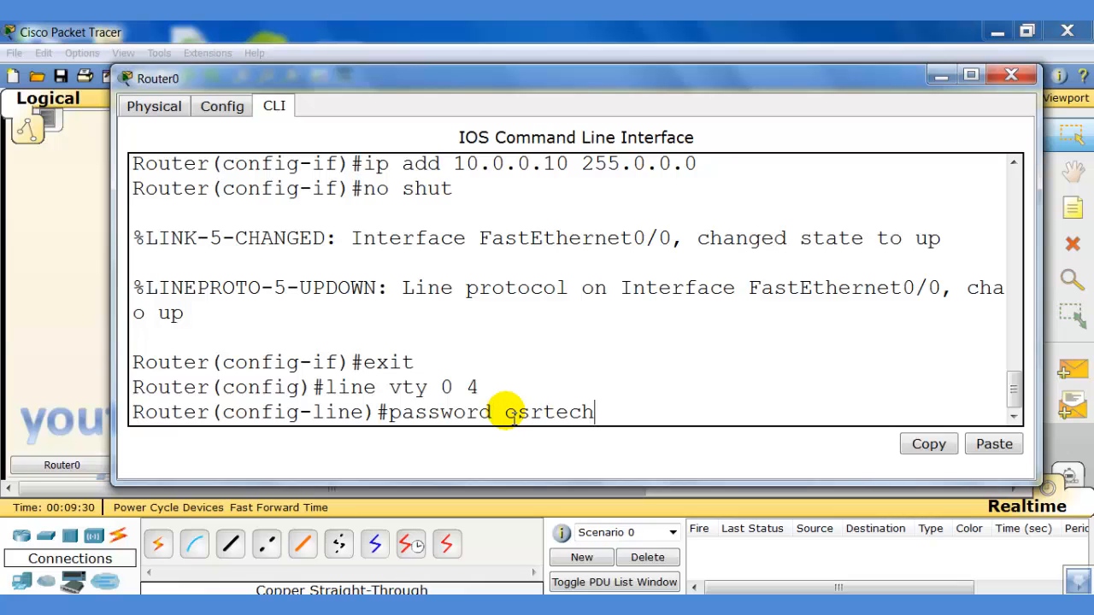
key("Return")
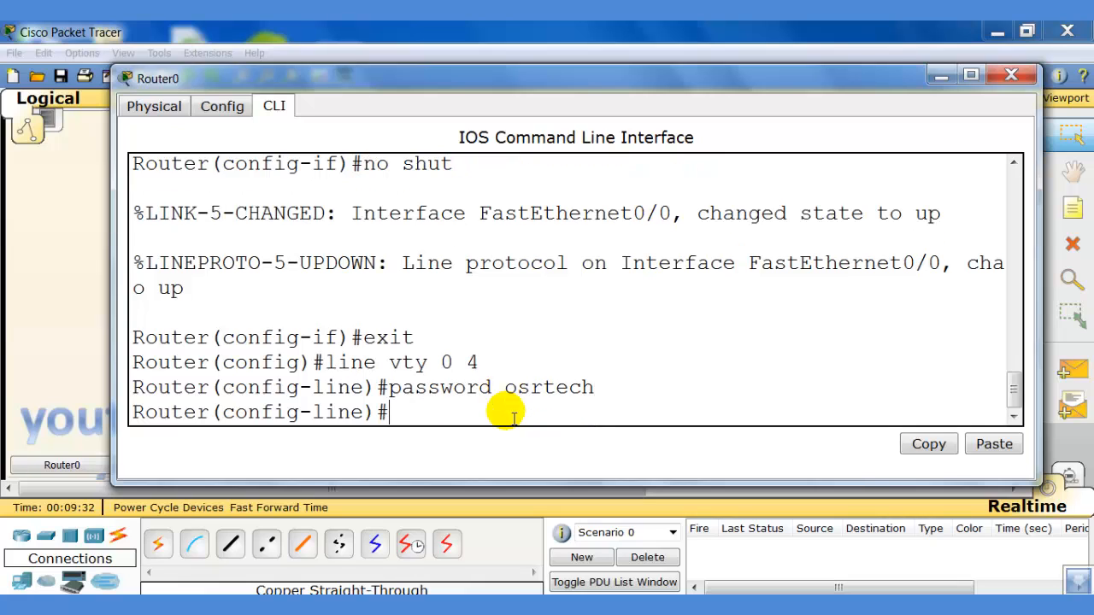
type("login")
key("Return")
Return to privileged mode and save the configuration with write.
type("exit")
key("Return")
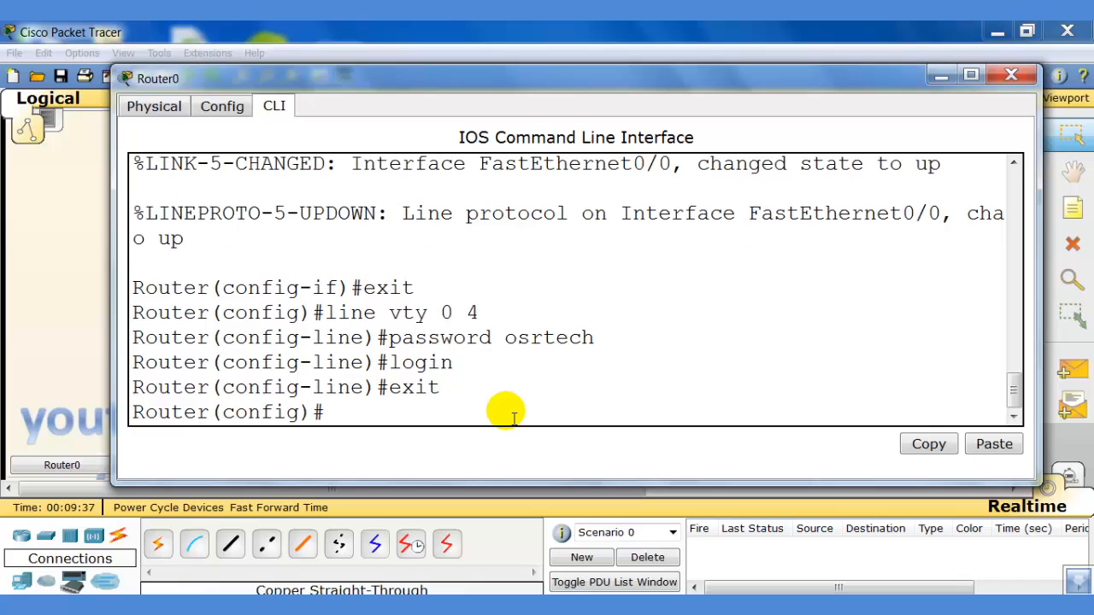
type("exi")
type("t")
key("Return")
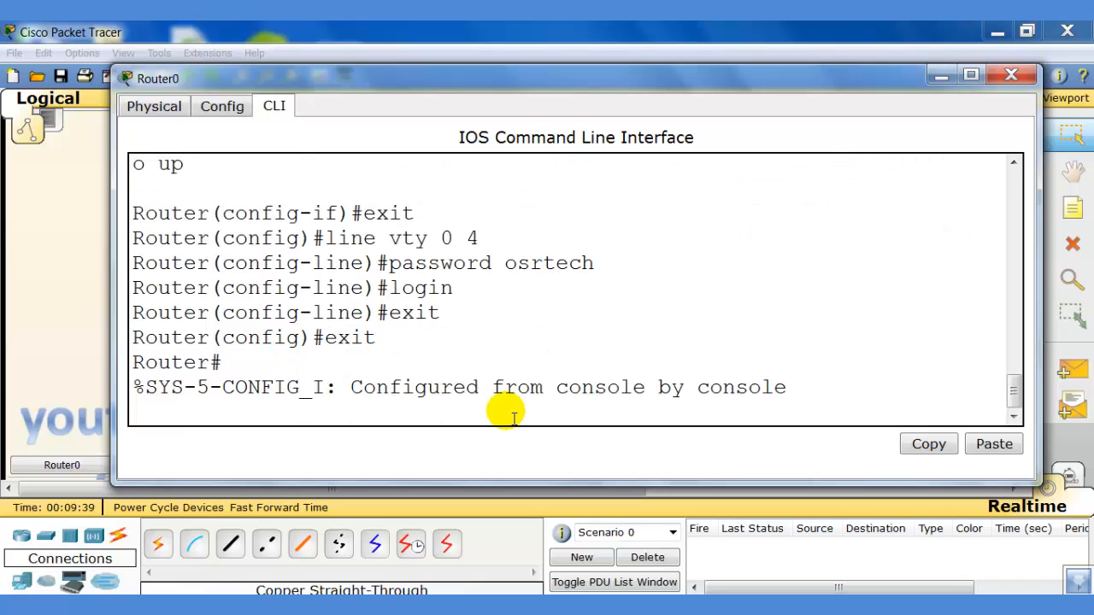
key("Return")
type("write")
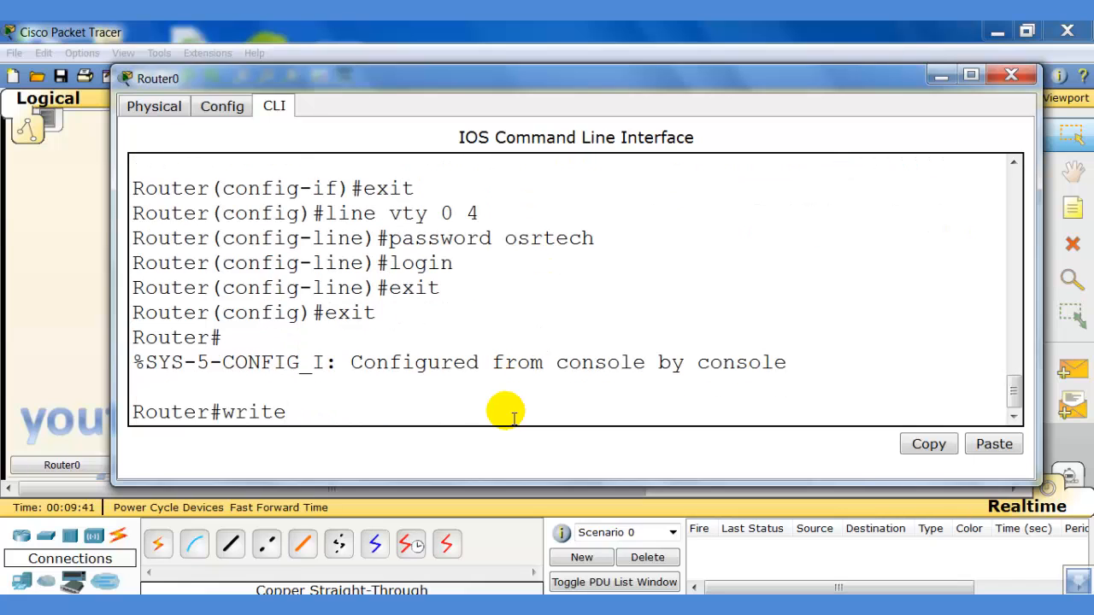
key("Return")
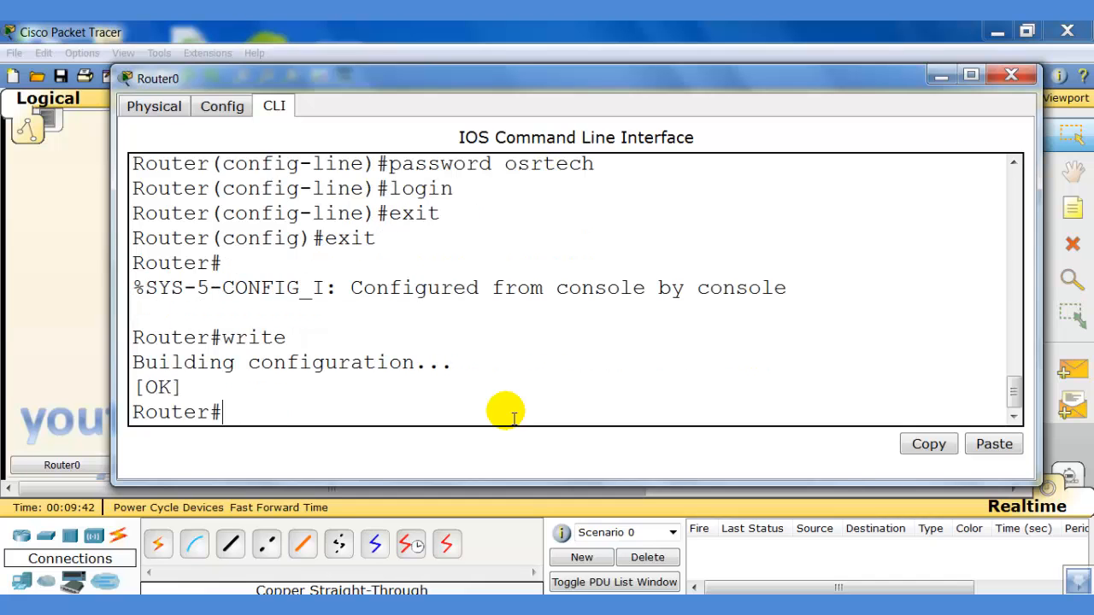
From PC0's Command Prompt, telnet to the router at 10.0.0.10.
left_click(933, 76)
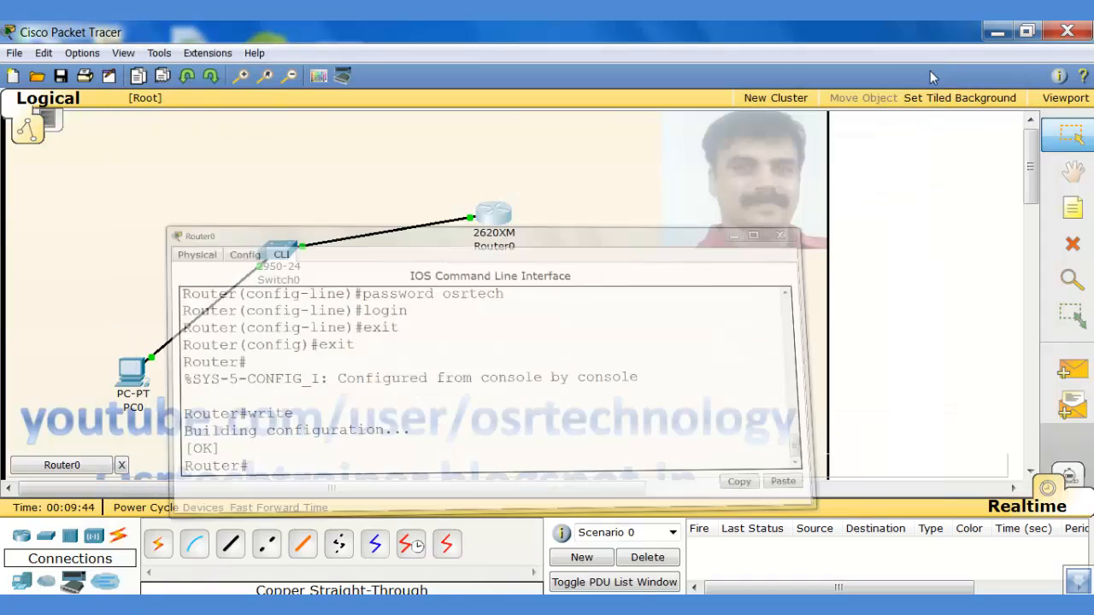
left_click(133, 365)
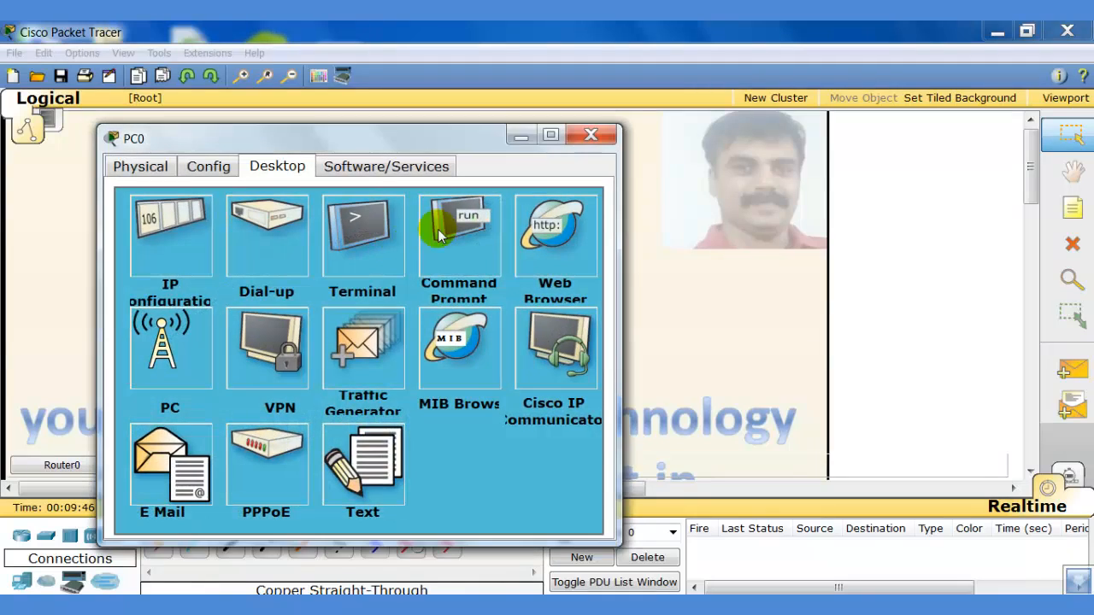
left_click(439, 236)
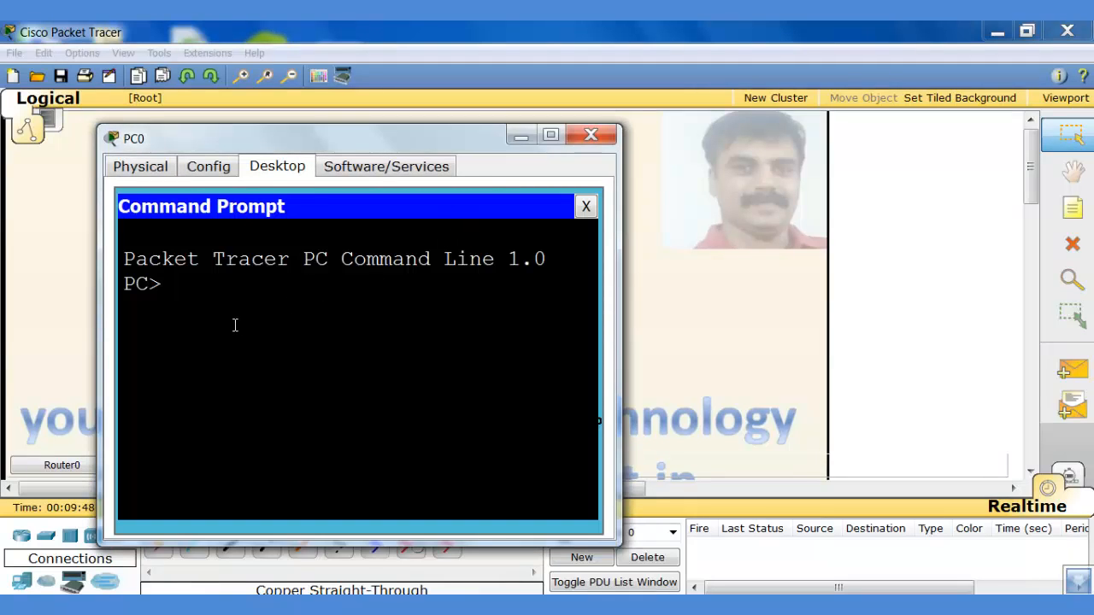
type("telnet 10")
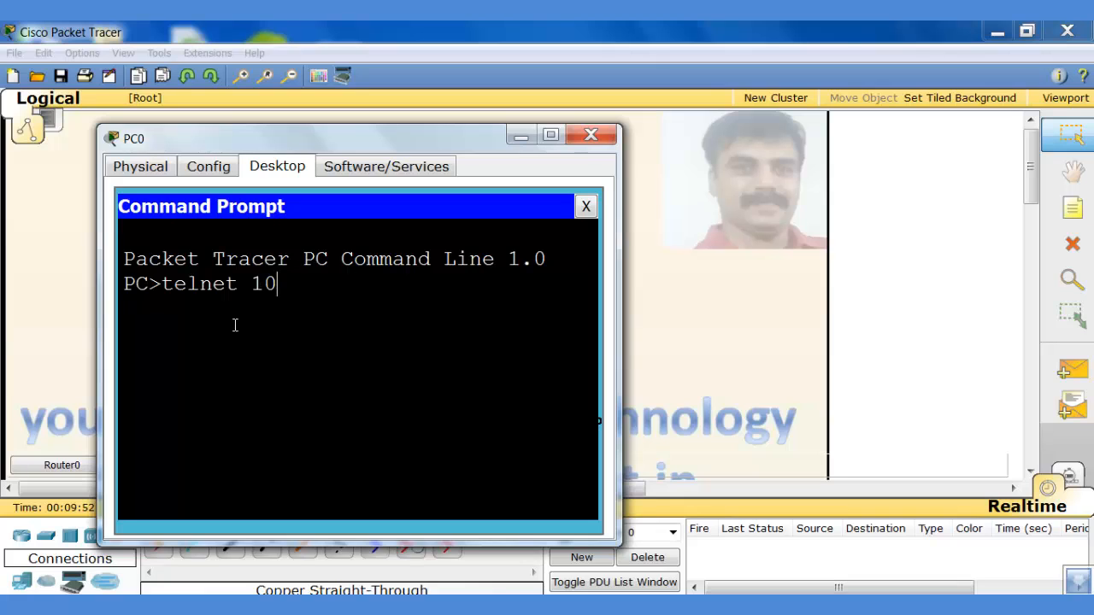
type(".0.0.10")
key("Return")
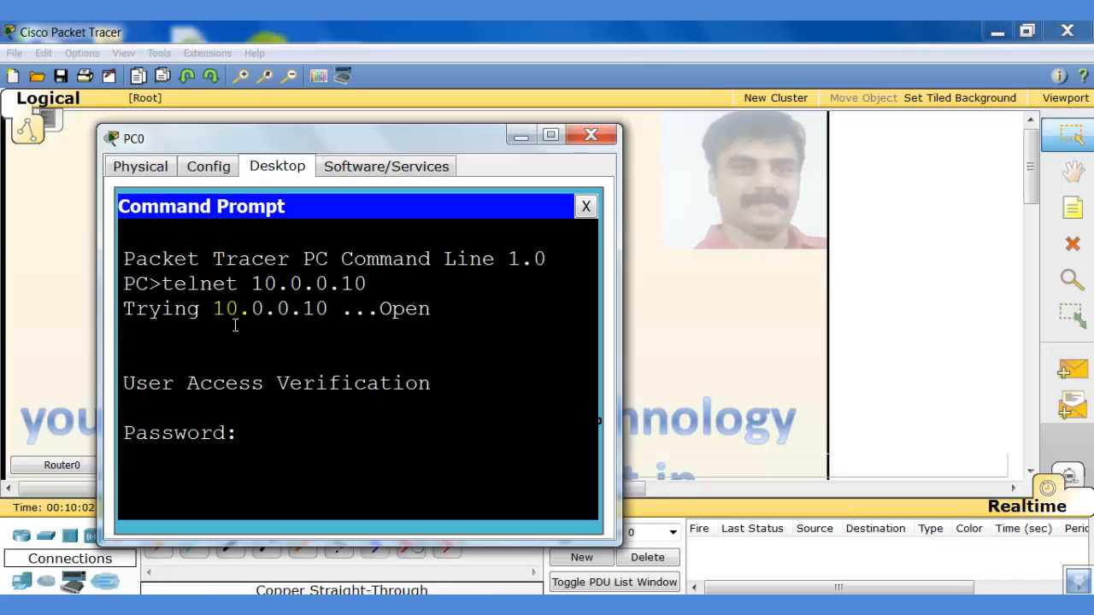
Log in with the VTY password, try en (refused, no password set), then close PC0's window.
key("Return")
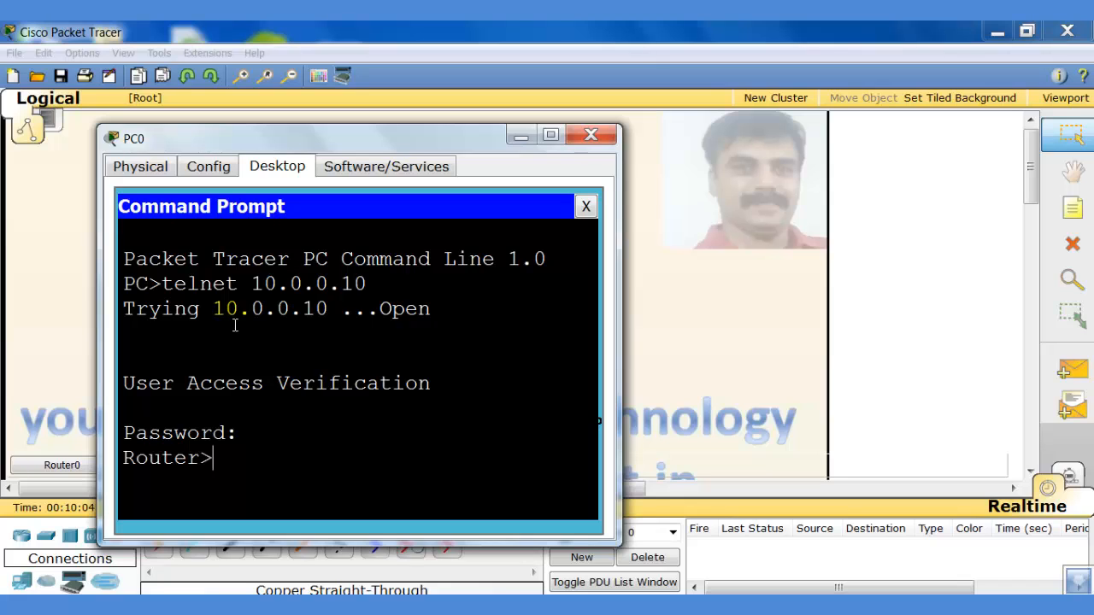
type("en")
key("Return")
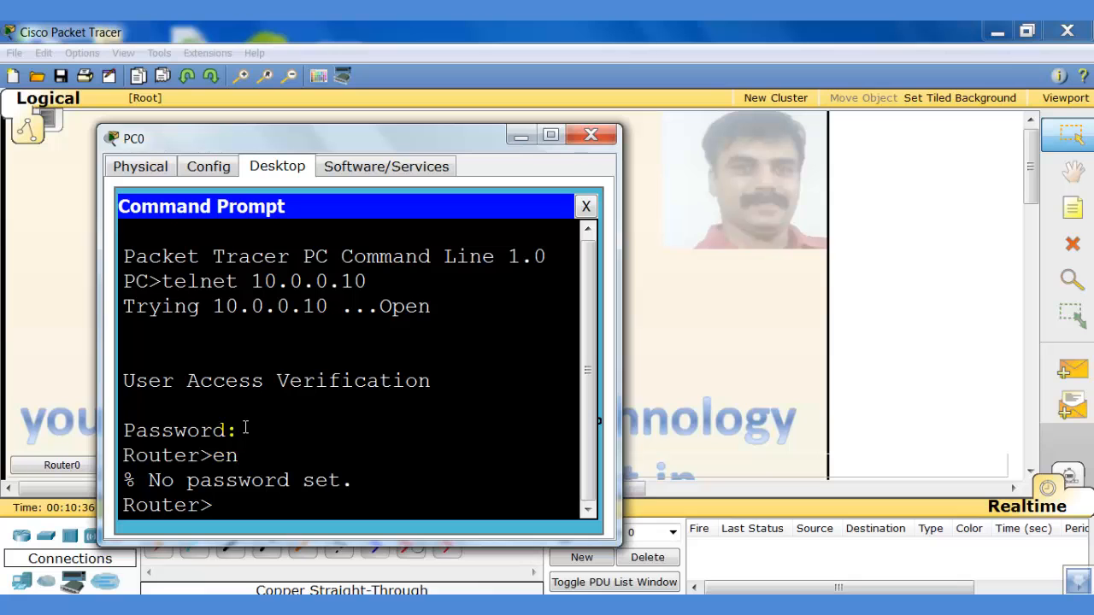
left_click(519, 139)
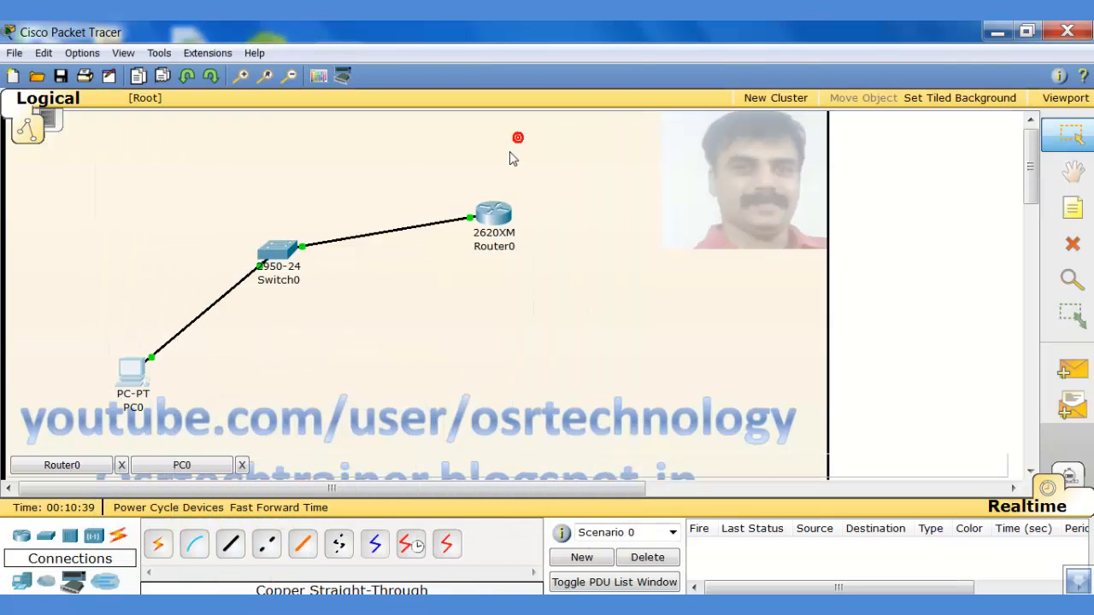
In Router0's CLI, configure an enable secret password, exit configuration mode, and run write.
left_click(487, 219)
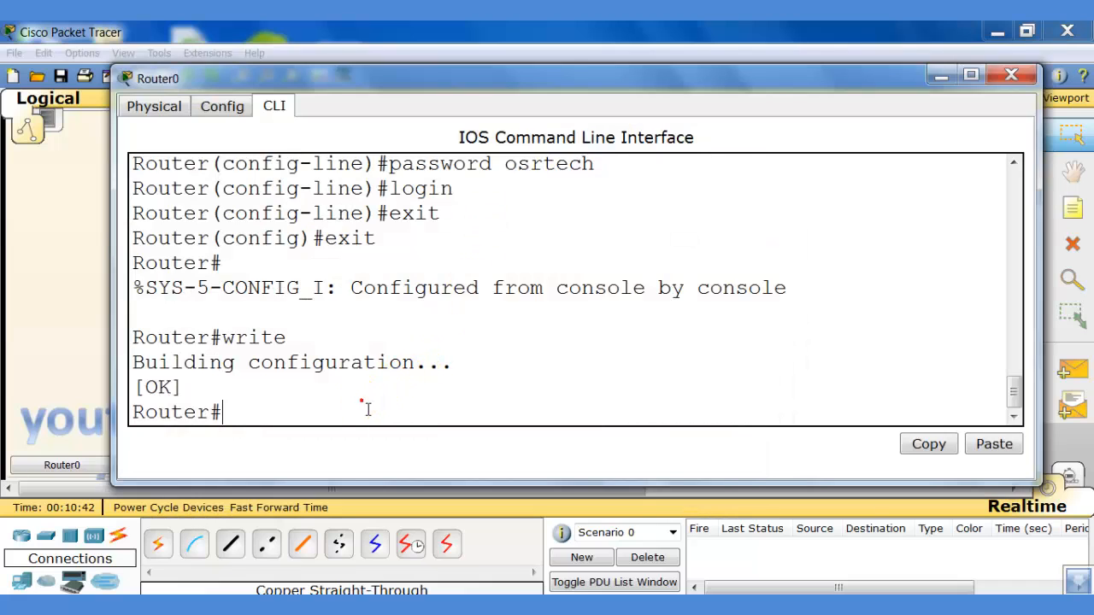
left_click(368, 410)
type("conf")
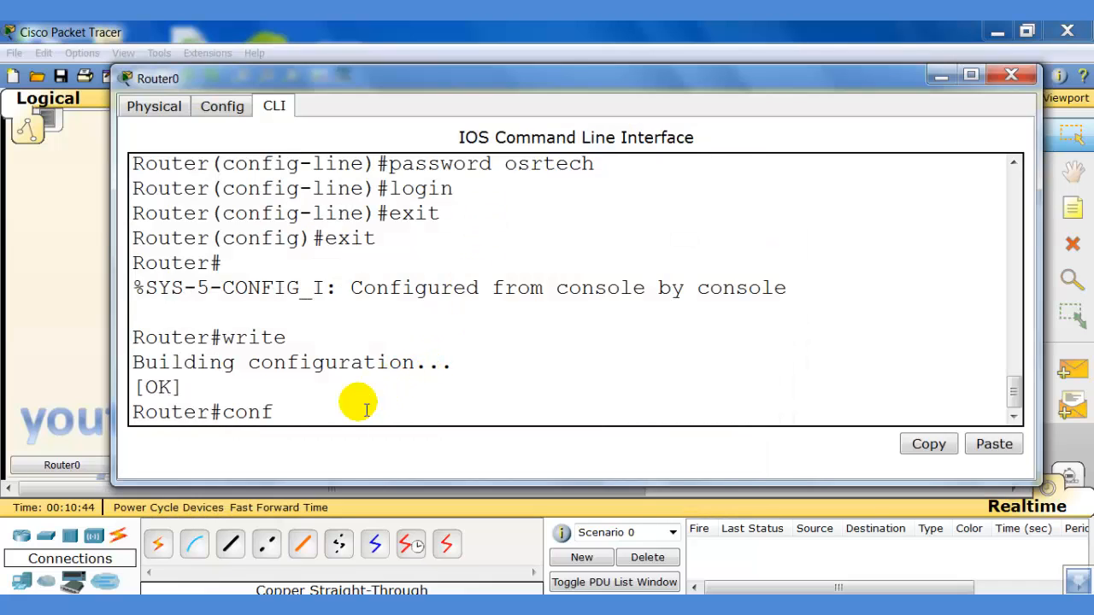
type(" t")
key("Return")
type("enab")
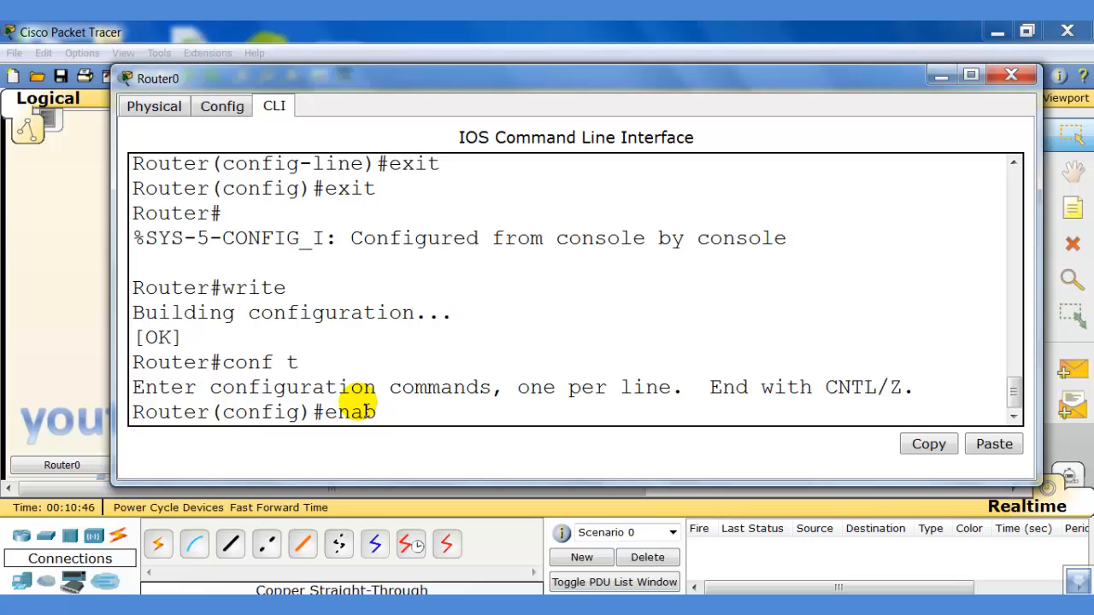
type("le secret ")
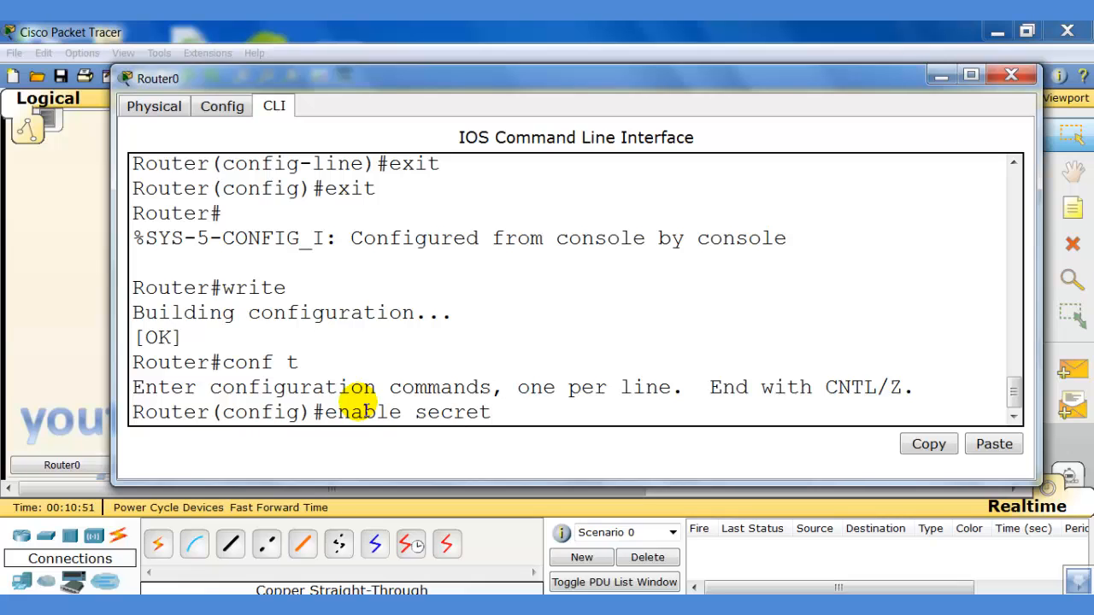
type("osr")
key("Return")
type("exit")
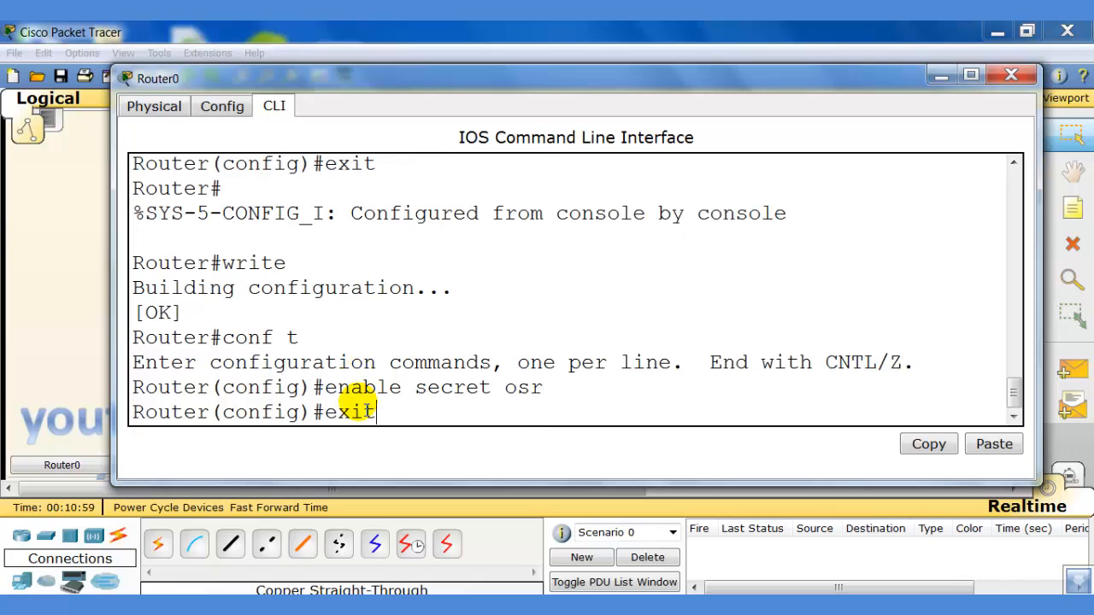
key("Return")
key("Return")
type("write")
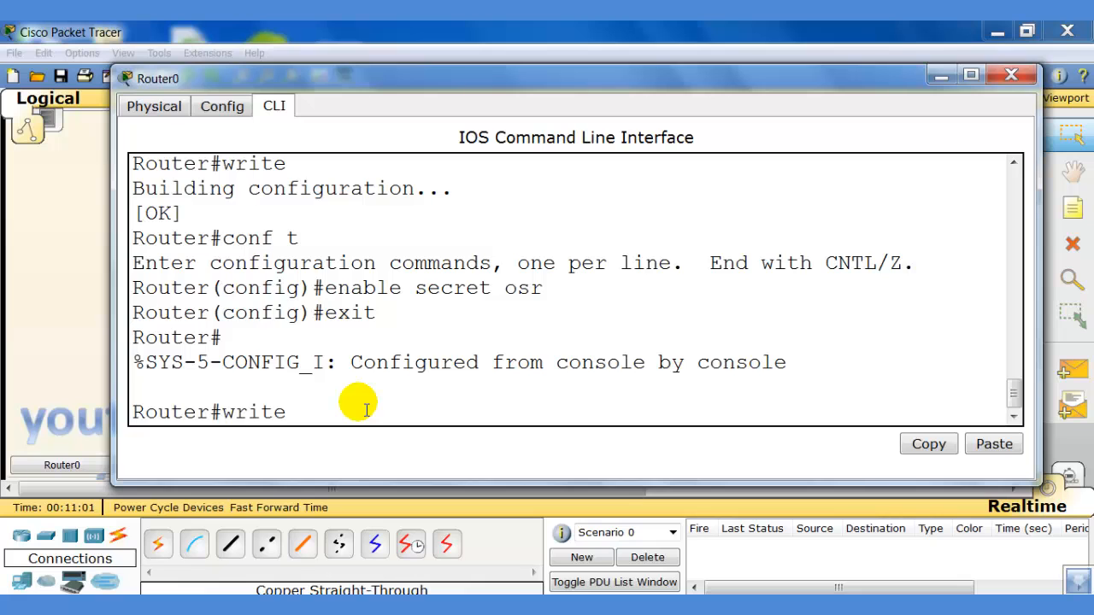
key("Return")
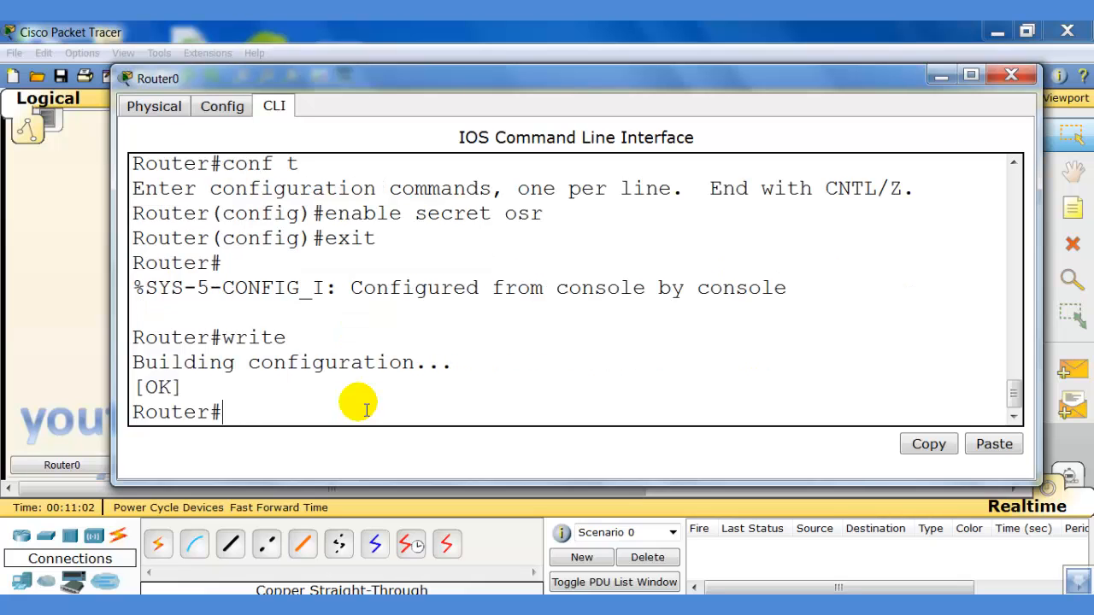
Reopen PC0's widened command prompt and end the existing telnet session with exit.
left_click(938, 76)
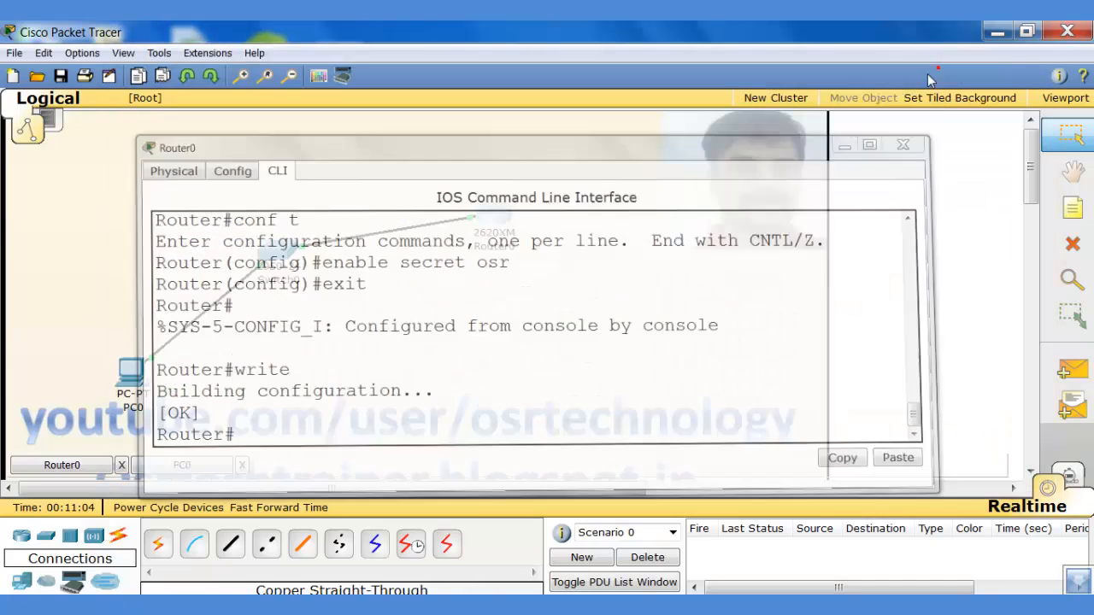
left_click(134, 369)
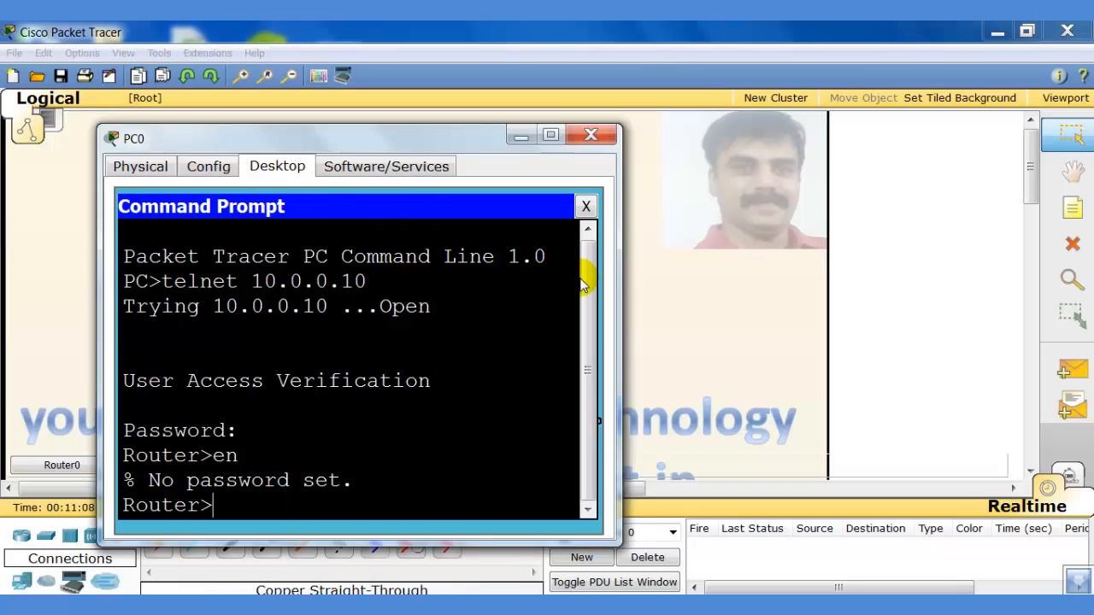
left_click_drag(621, 257, 877, 258)
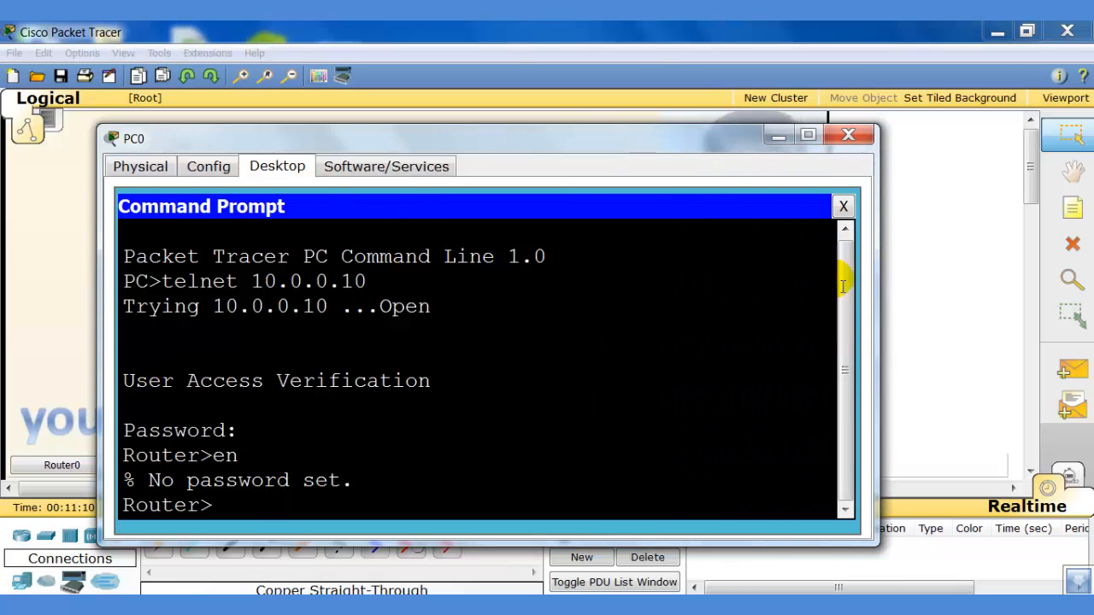
left_click(291, 513)
type("exit")
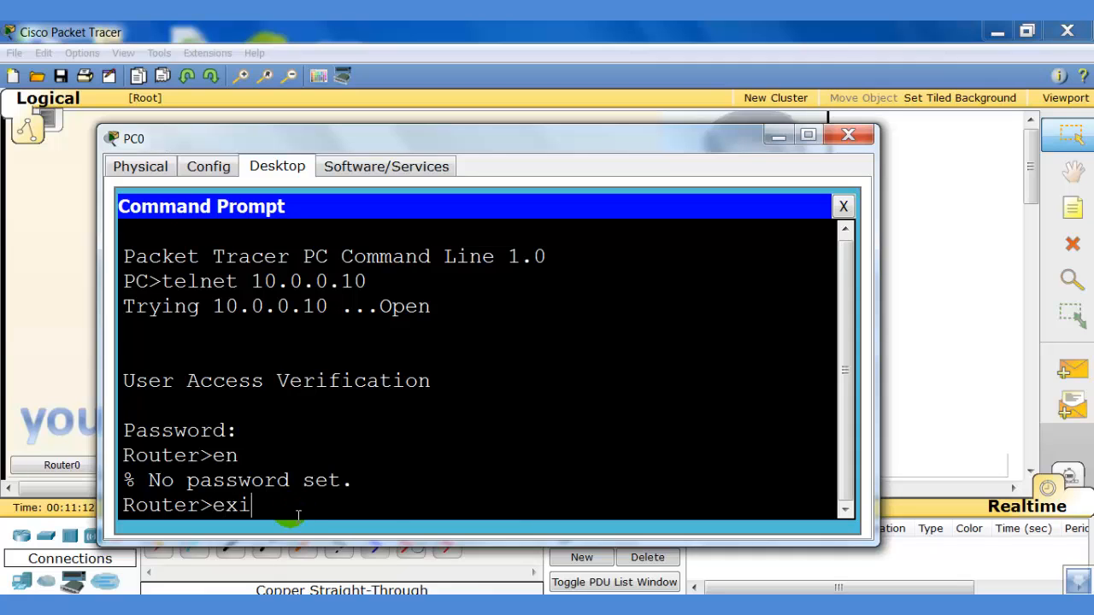
key("Return")
key("Return")
key("Return")
key("Return")
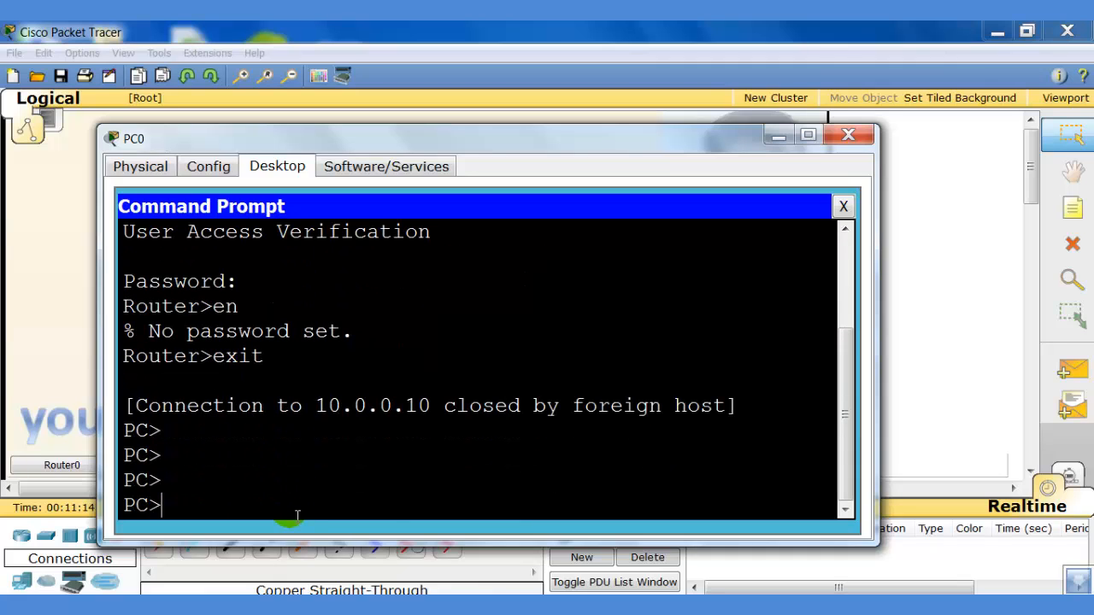
Telnet again to 10.0.0.10, enter the VTY password, then en with the enable secret.
type("telnet 10/")
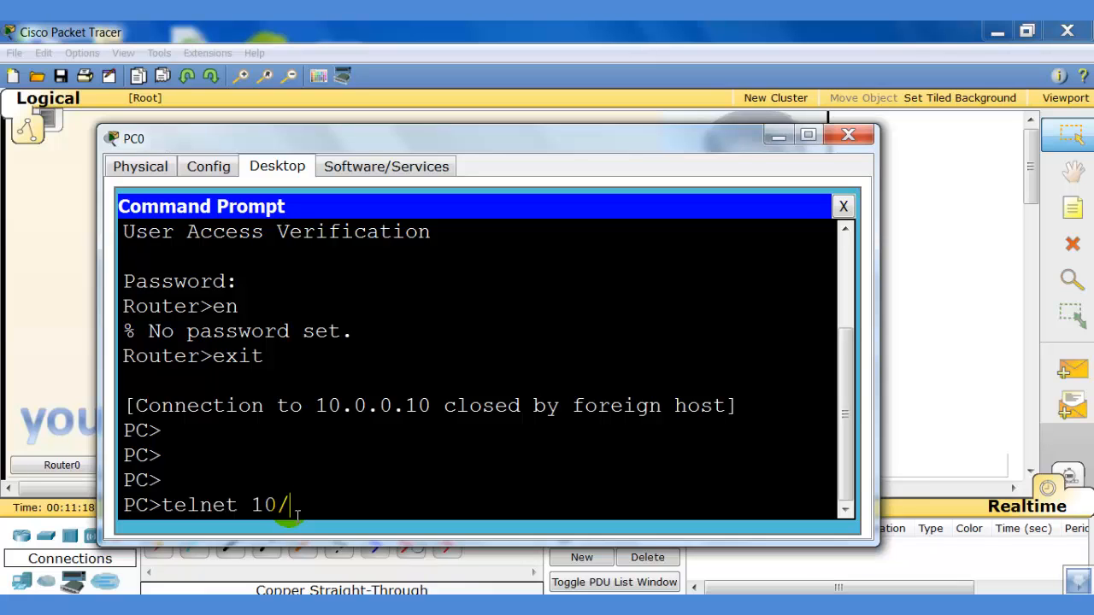
key("BackSpace")
type(".0.0.10")
key("Return")
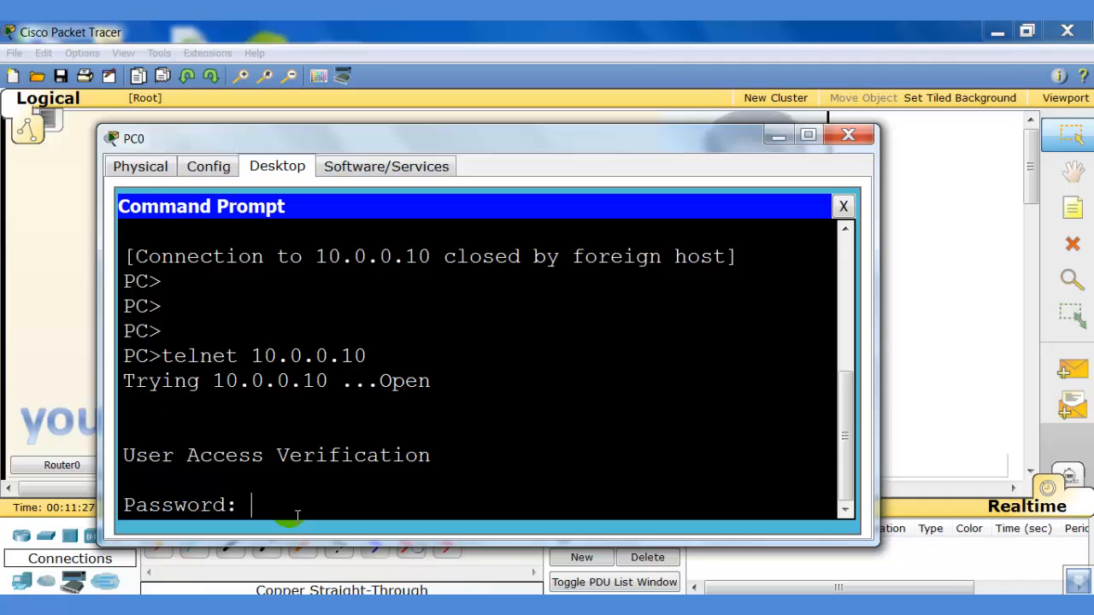
key("Return")
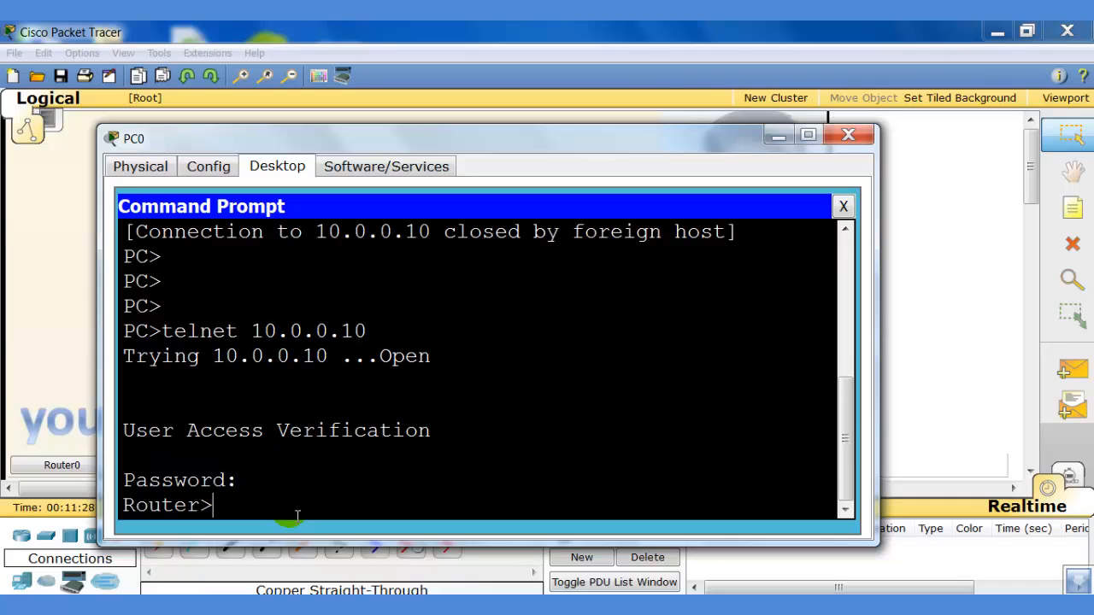
type("en")
key("Return")
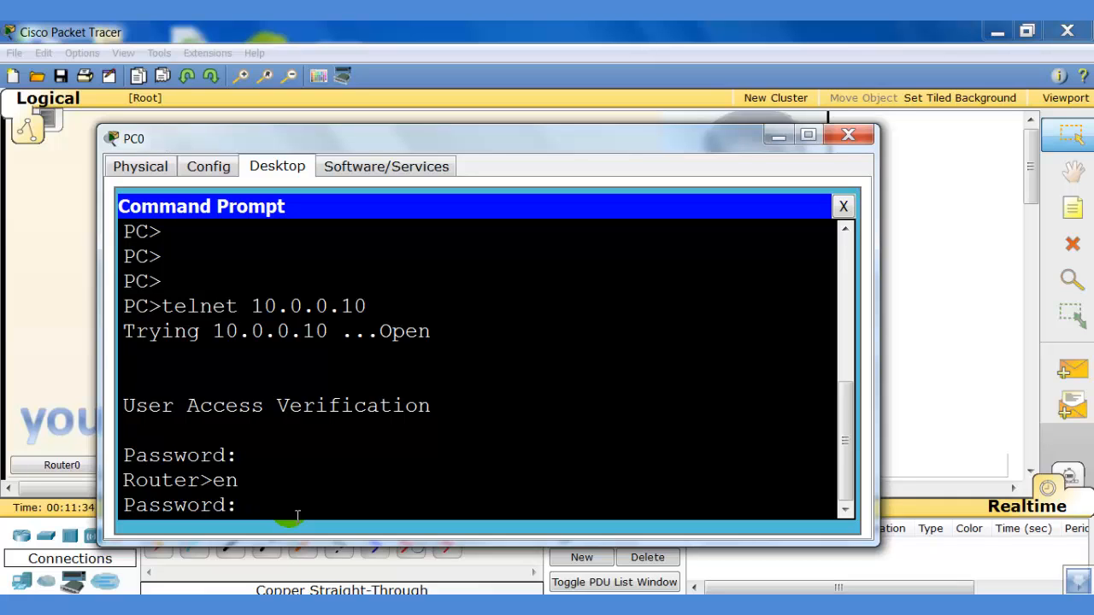
key("Return")
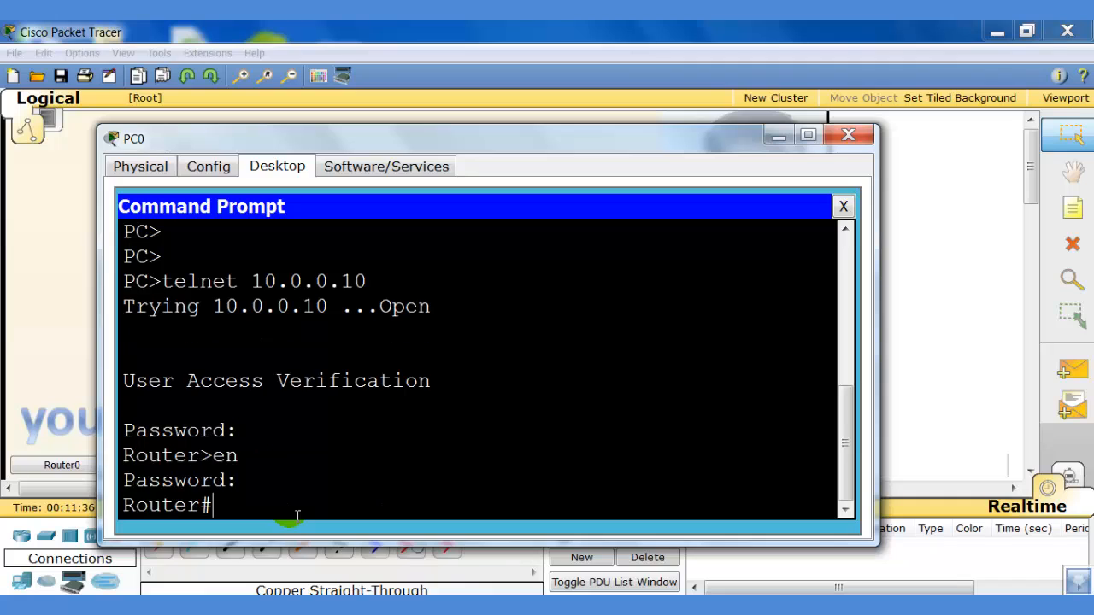
Run sh run on Router0 and page through the full running configuration.
type("sh run")
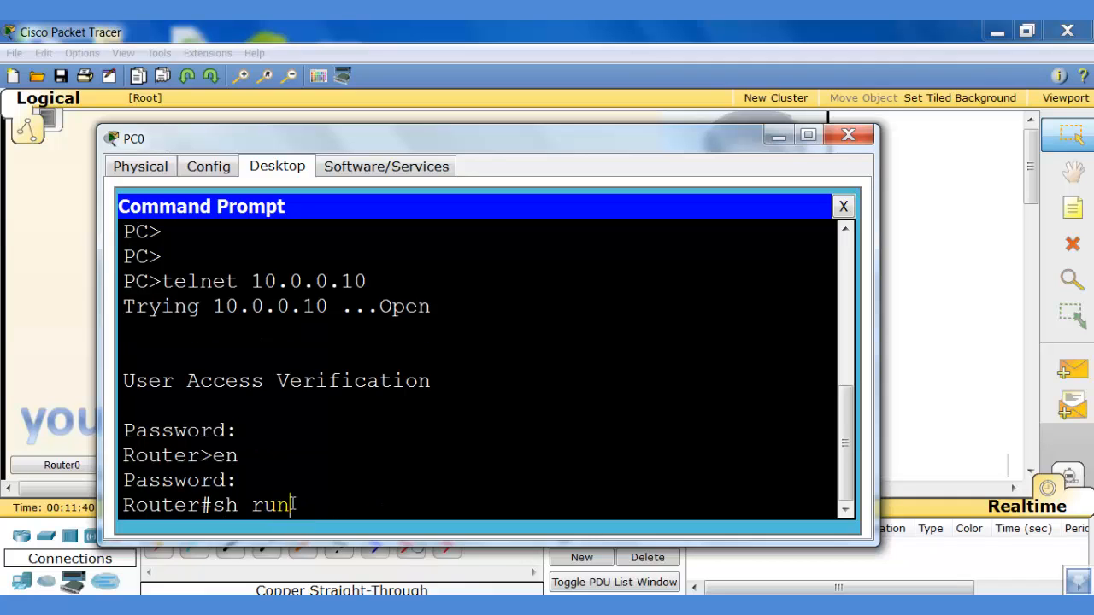
key("Return")
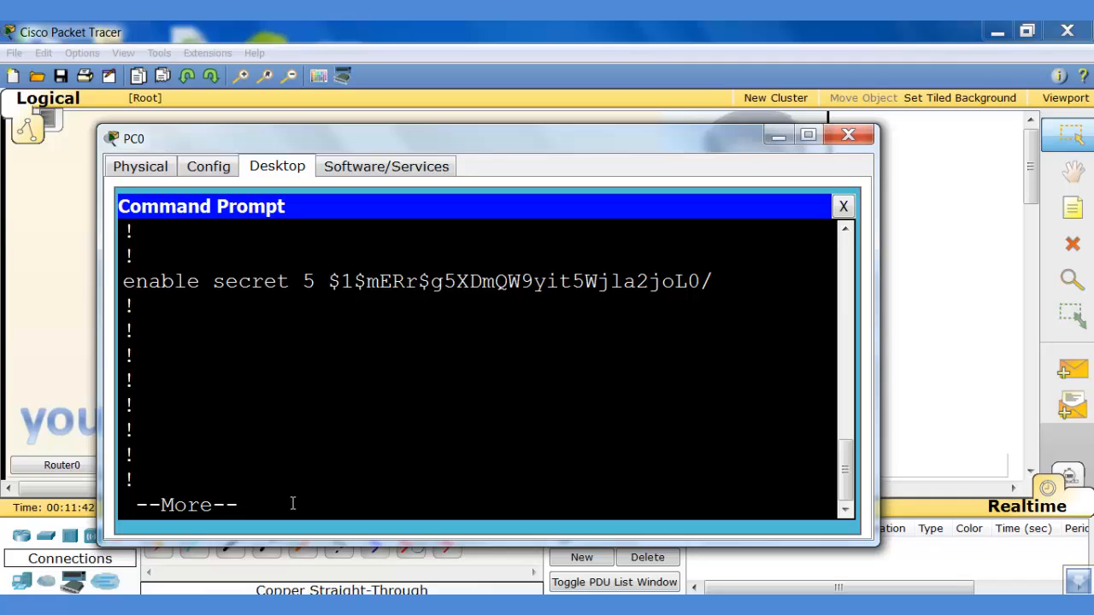
key("space")
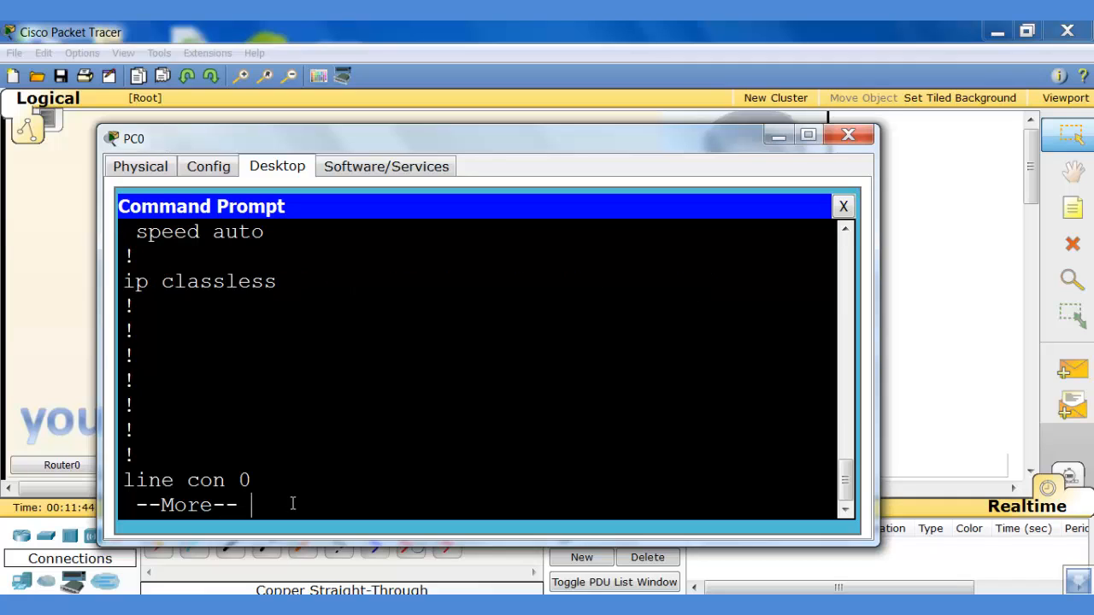
key("space")
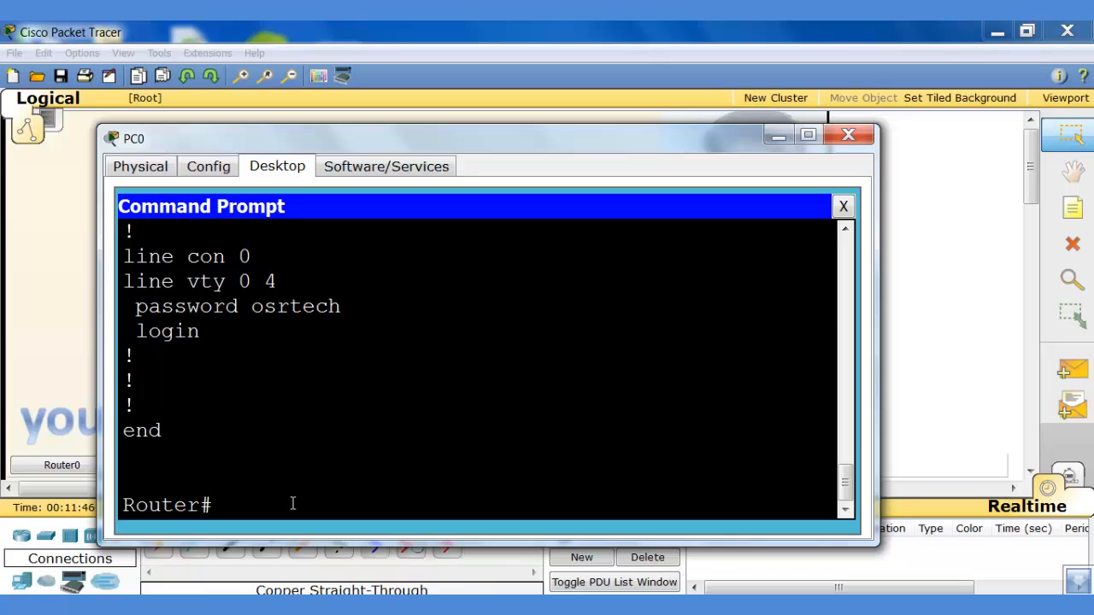